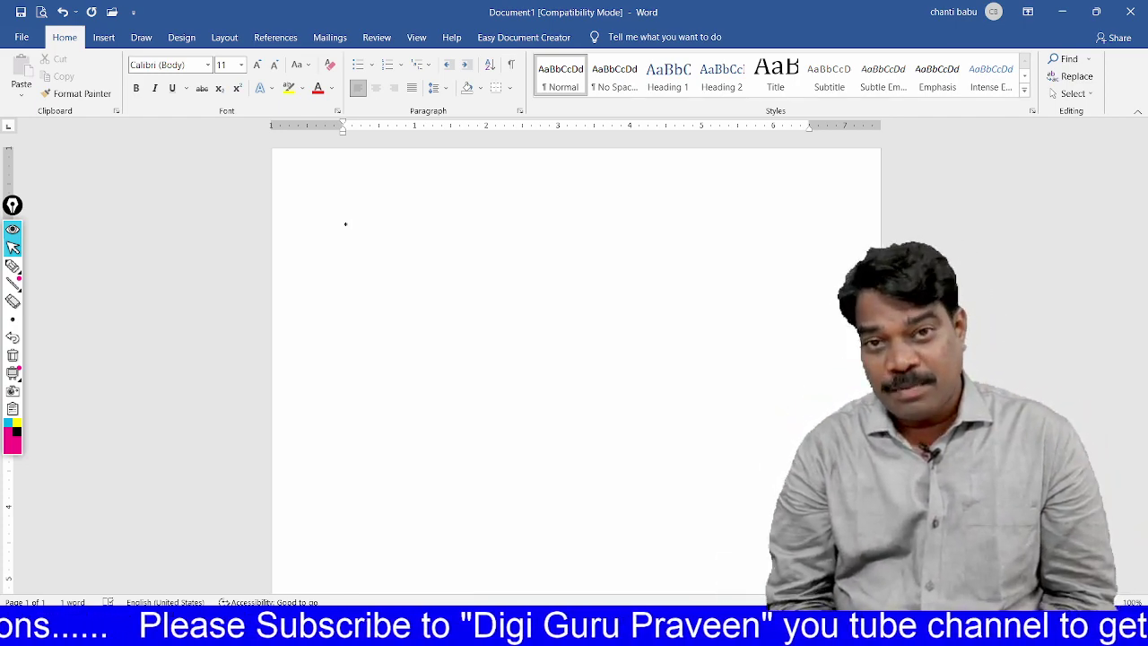
# Delete the stray character at the start of Document1 so the page is blank
pyautogui.press('BackSpace')
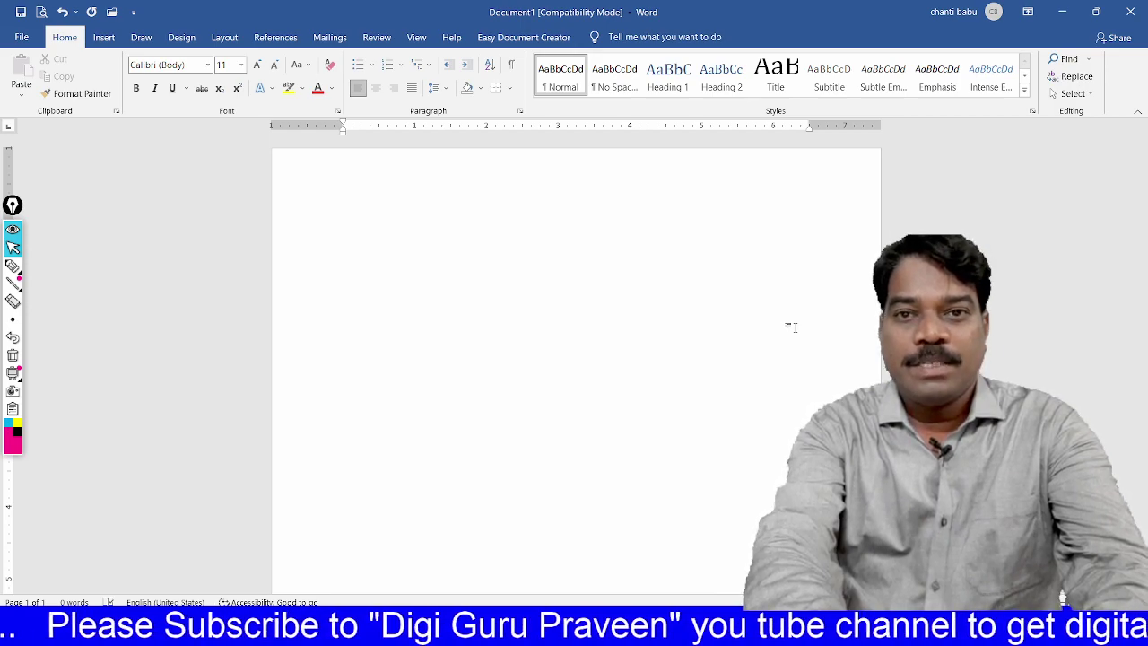
# Start Win+H voice typing, stop it, and delete the dictated test line
pyautogui.press('super+h')
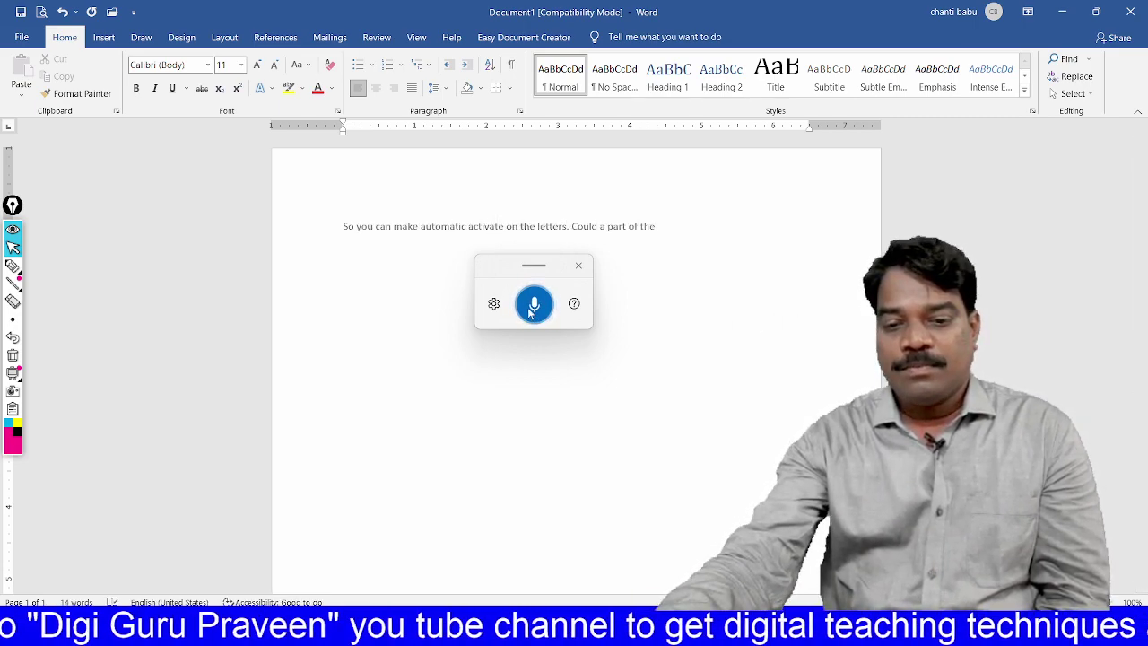
pyautogui.click(530, 309)
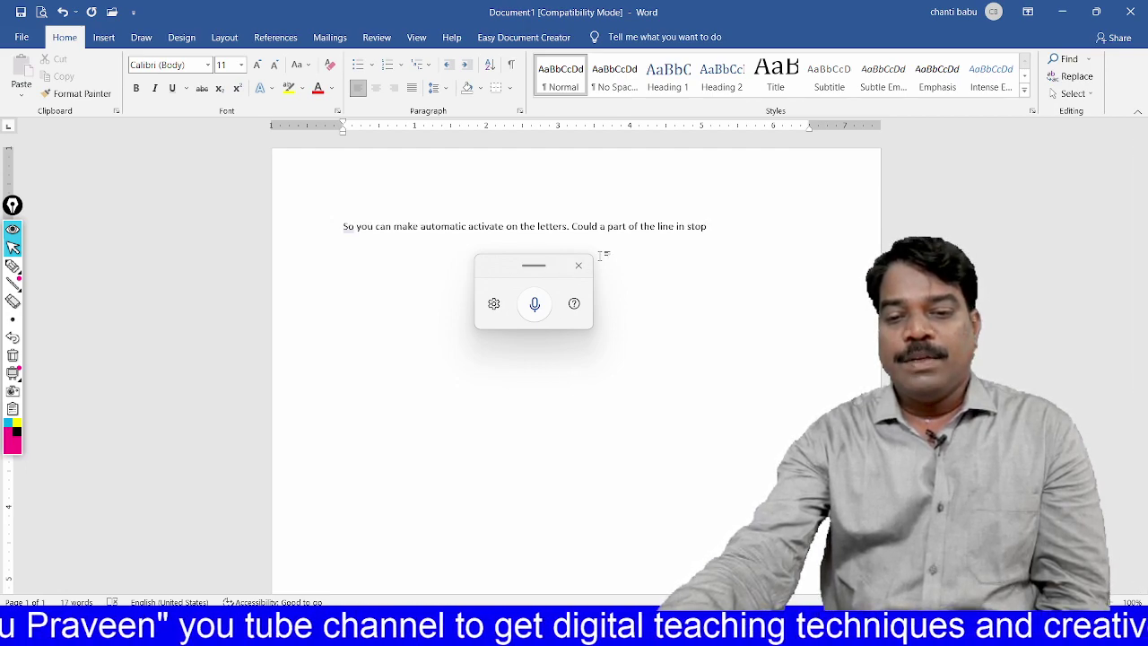
pyautogui.moveTo(713, 227); pyautogui.dragTo(328, 233)
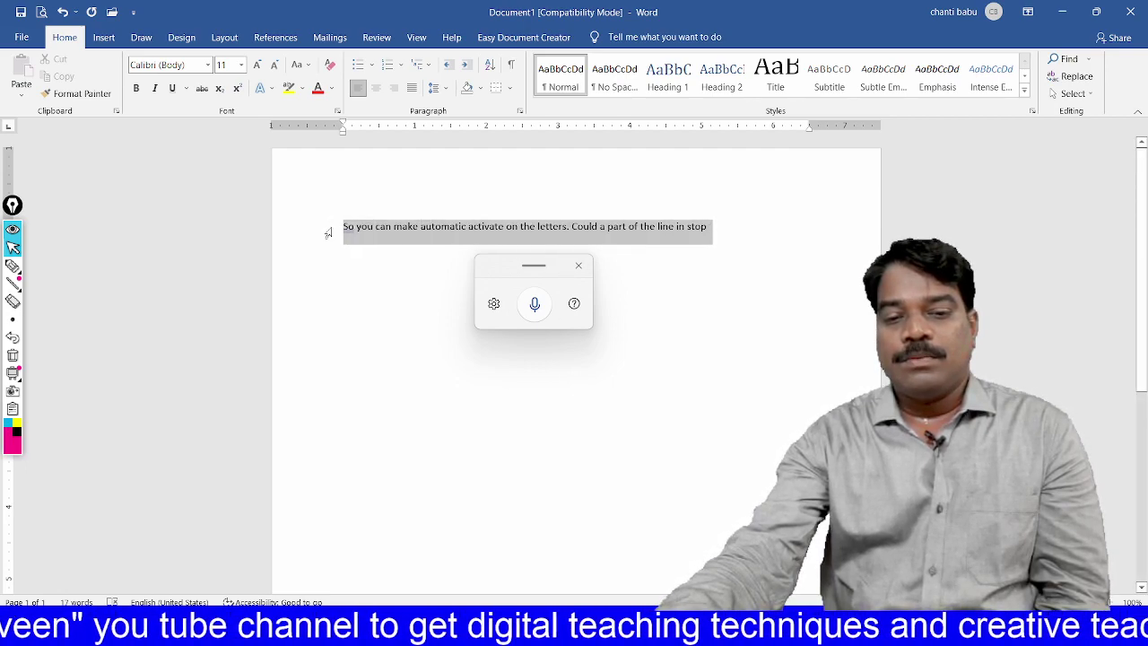
pyautogui.press('Delete')
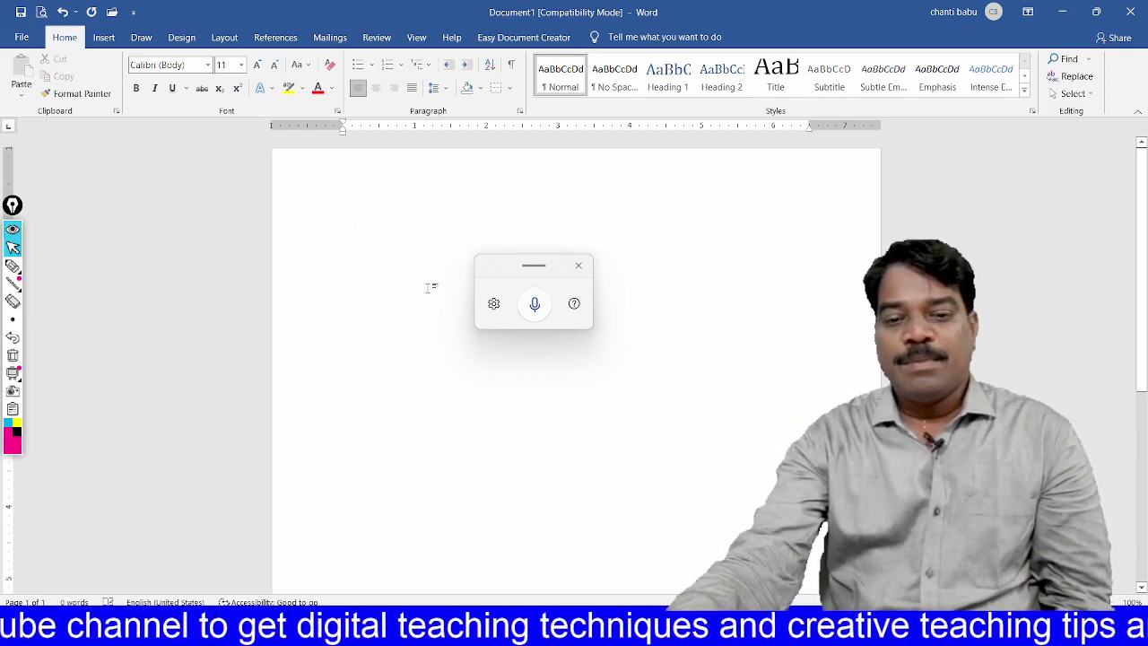
# Dictate the 32-word 'India is my country…' heritage paragraph, fix the misheard word, then start a new paragraph
pyautogui.moveTo(516, 260)
pyautogui.mouseDown()
pyautogui.moveTo(823, 220)
pyautogui.moveTo(900, 178)
pyautogui.mouseUp()
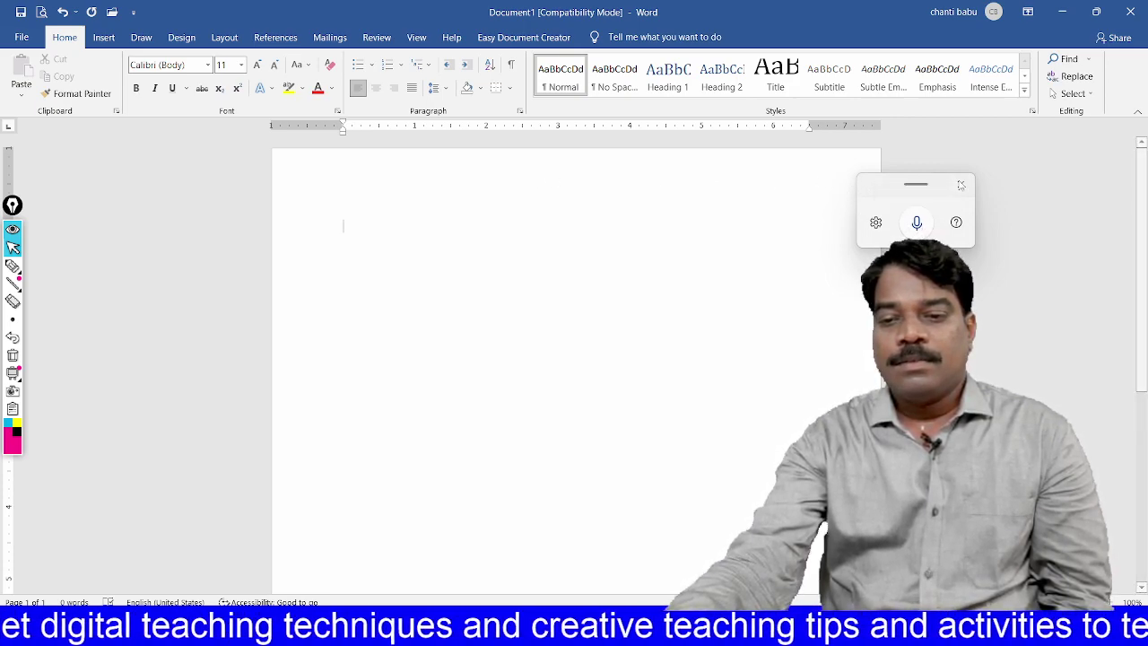
pyautogui.moveTo(872, 187)
pyautogui.mouseDown()
pyautogui.moveTo(108, 190)
pyautogui.moveTo(116, 197)
pyautogui.mouseUp()
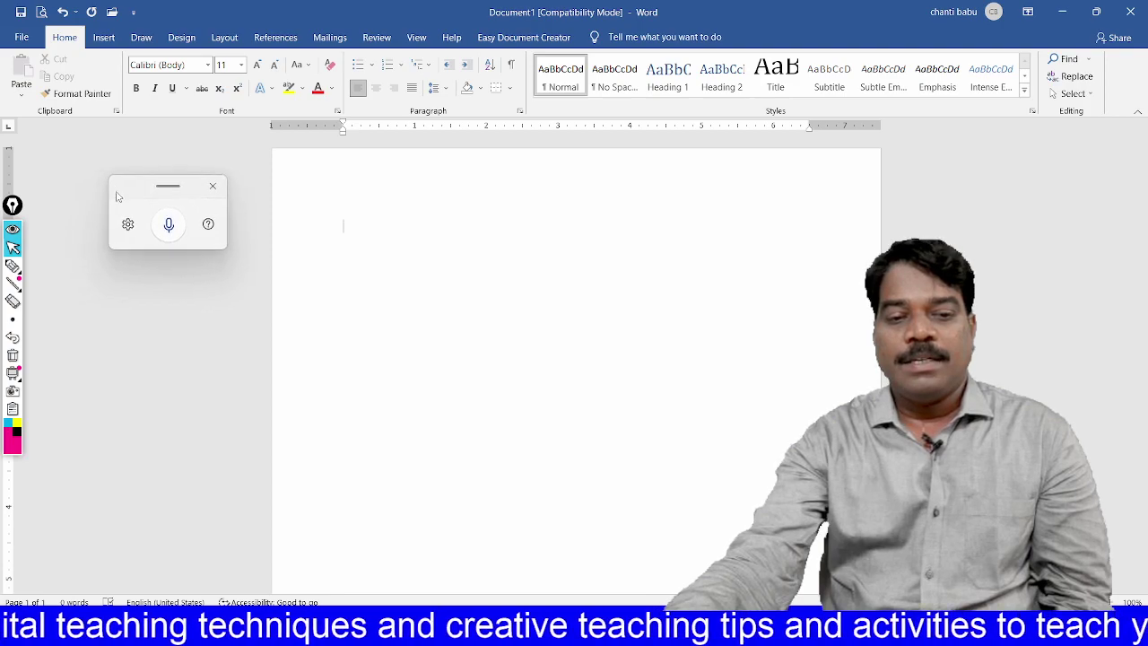
pyautogui.click(168, 226)
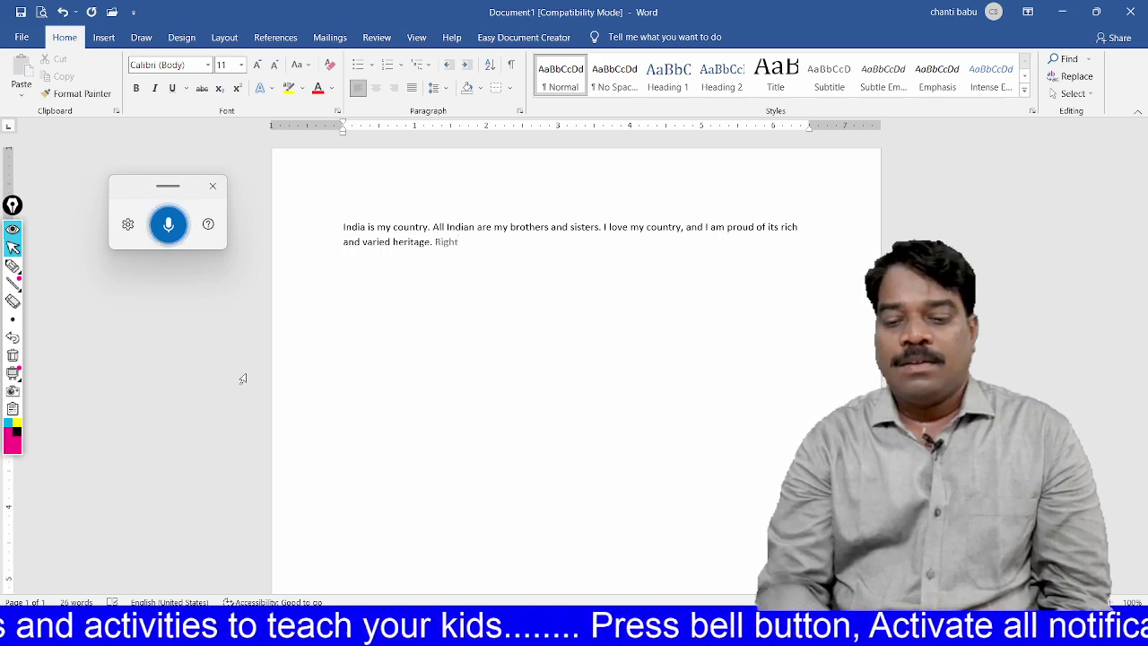
pyautogui.press('BackSpace')
pyautogui.press('BackSpace')
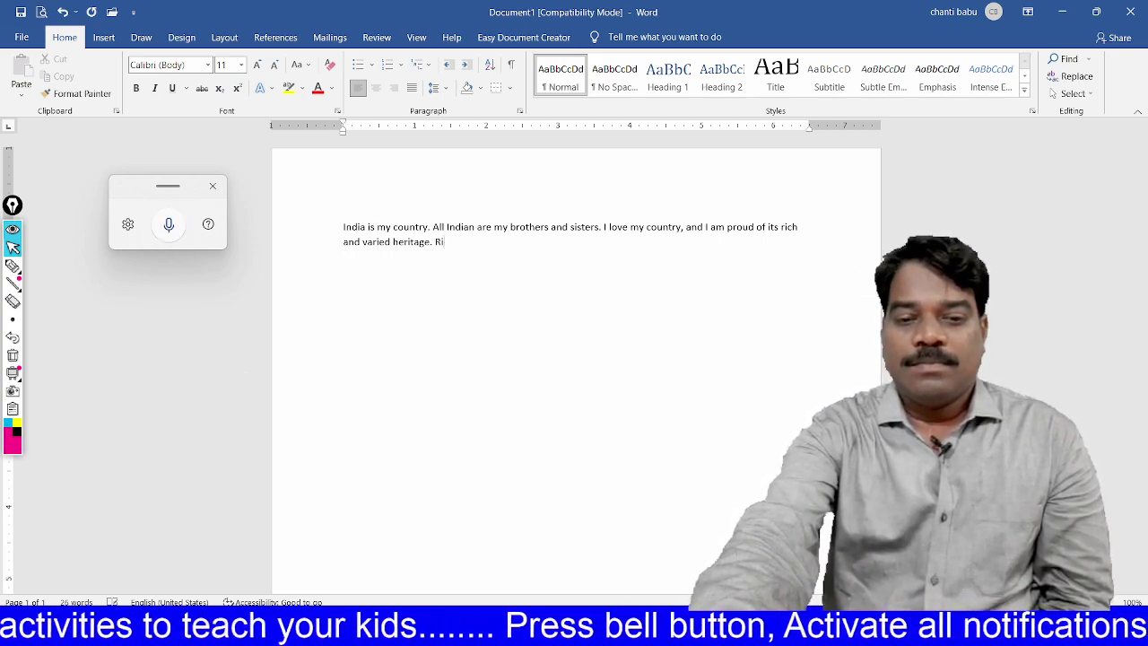
pyautogui.press('BackSpace')
pyautogui.press('BackSpace')
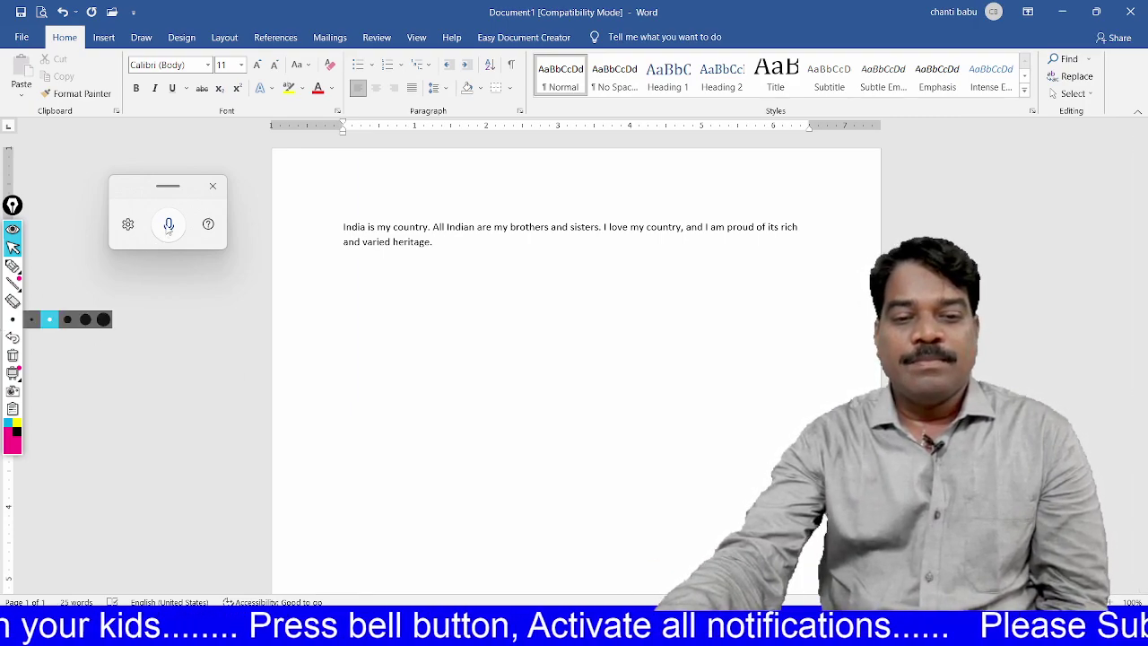
pyautogui.click(167, 226)
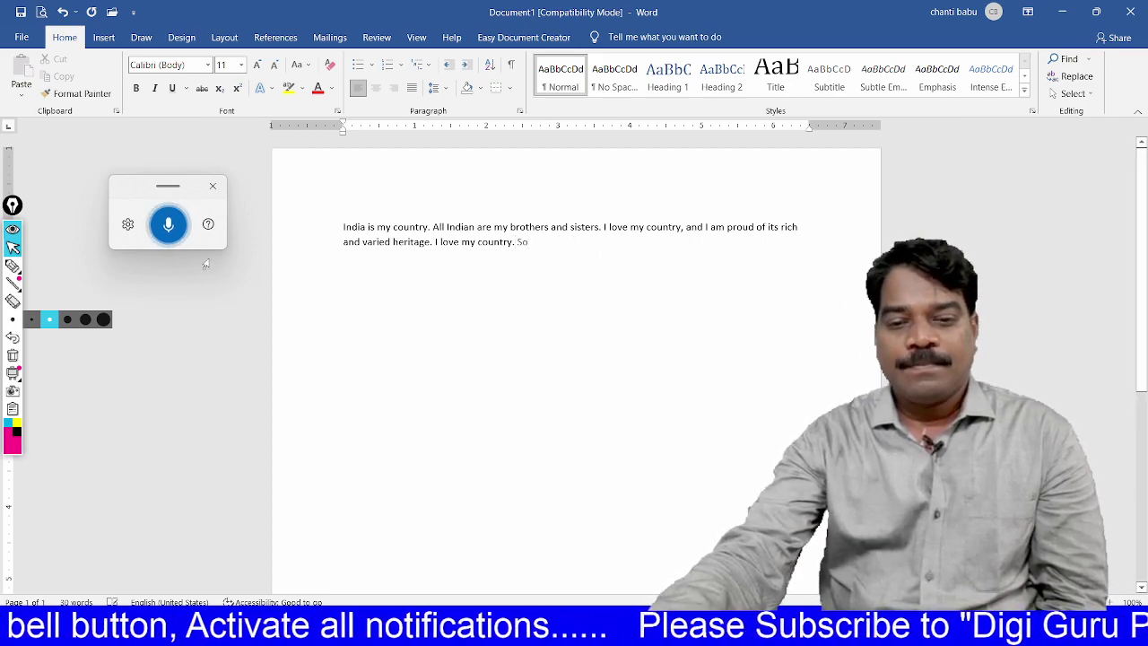
pyautogui.click(169, 224)
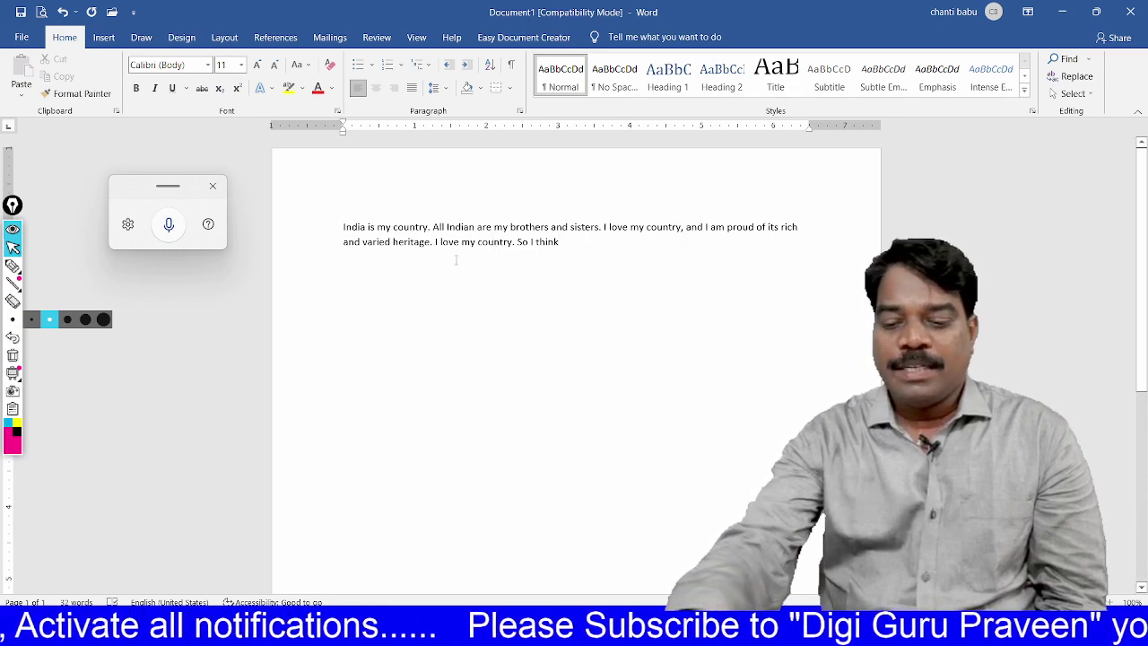
pyautogui.press('Return')
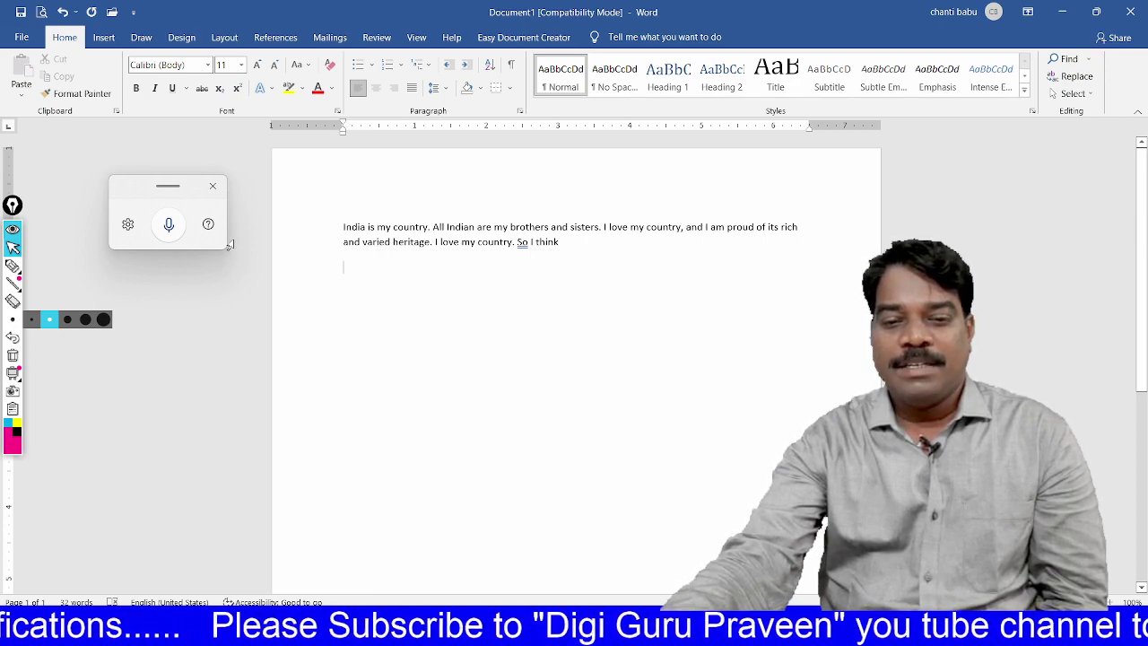
# Dictate the paragraph on Telangana's Chief Minister and India's Prime Minister, removing the stray word 'Right'
pyautogui.click(167, 226)
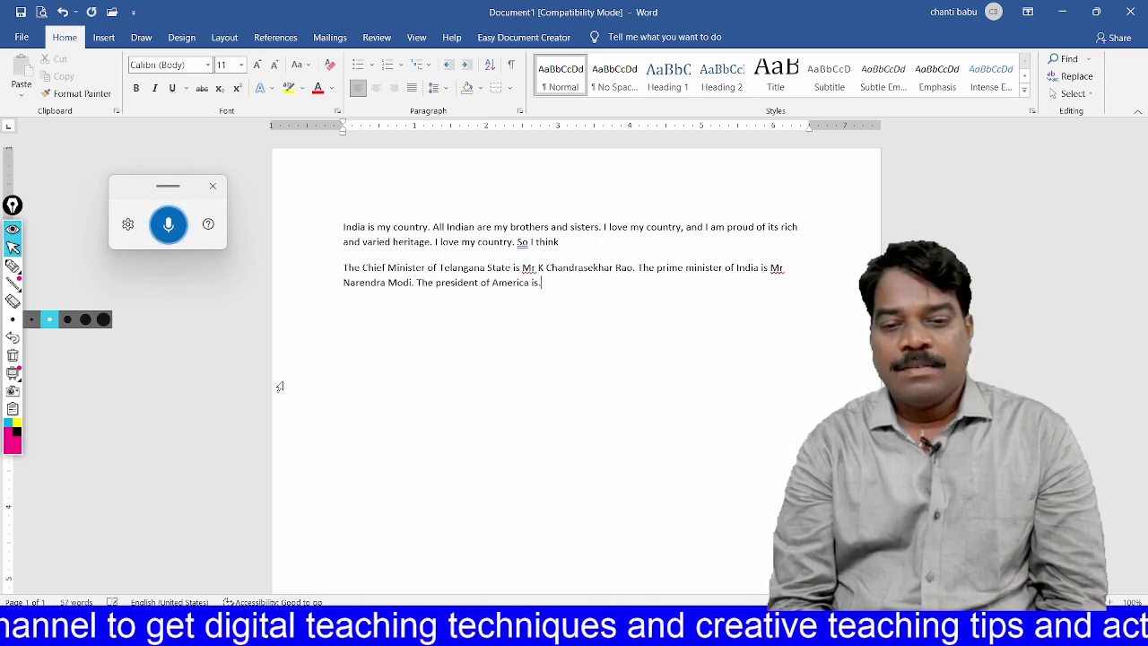
pyautogui.click(169, 226)
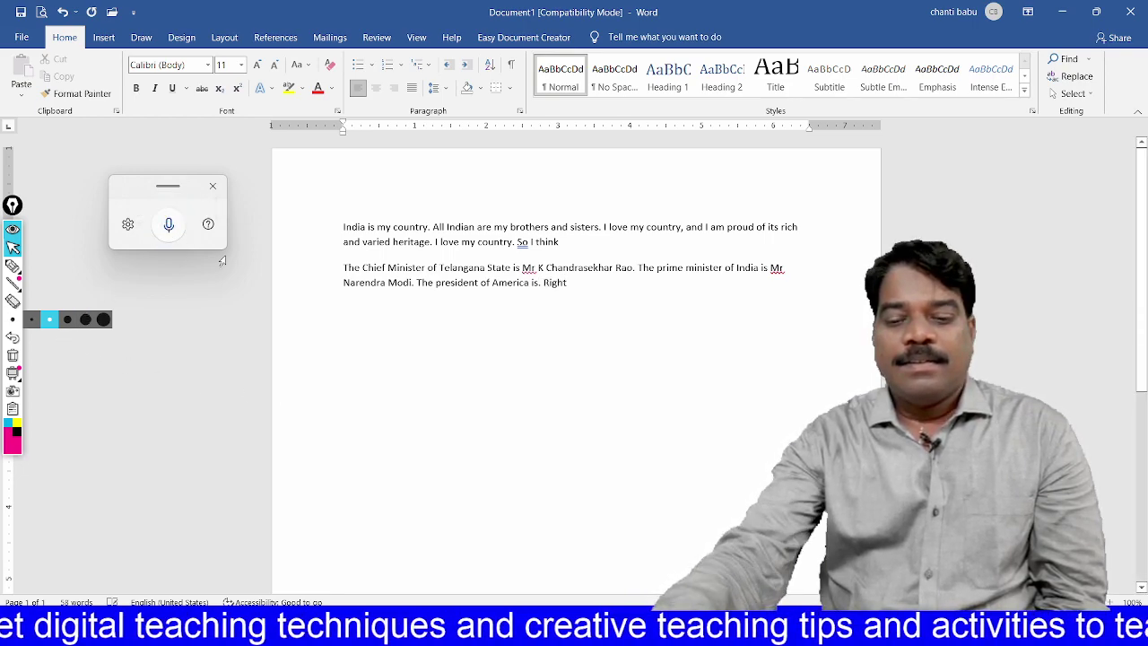
pyautogui.press('BackSpace')
pyautogui.press('BackSpace')
pyautogui.press('BackSpace')
pyautogui.press('BackSpace')
pyautogui.press('BackSpace')
pyautogui.press('BackSpace')
pyautogui.press('BackSpace')
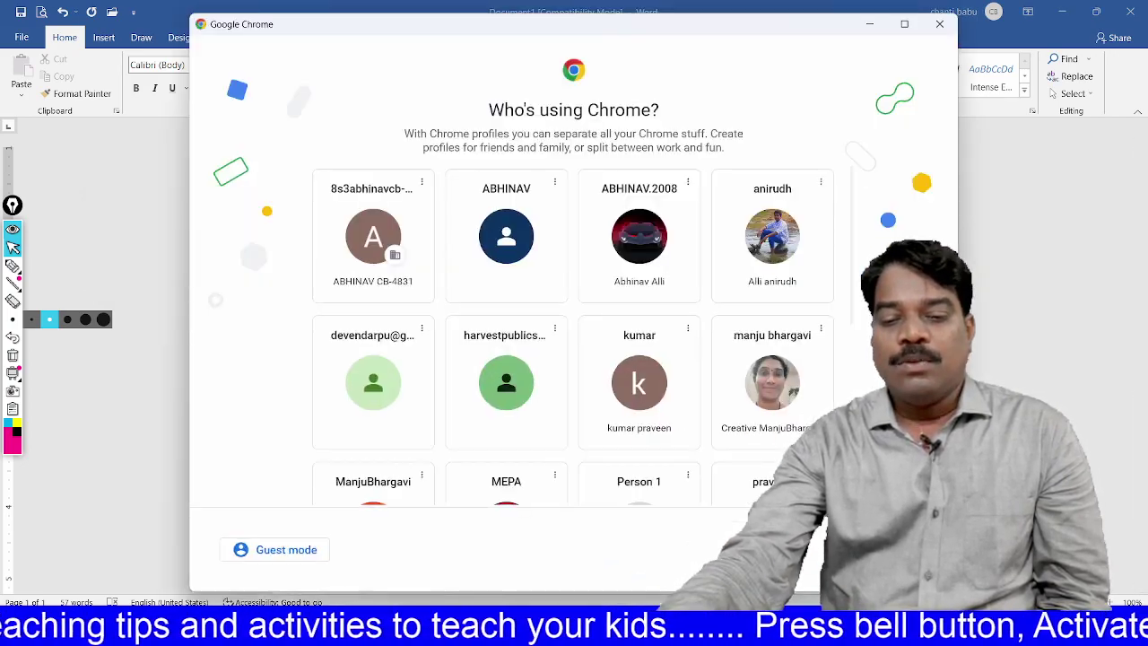
# Open Chrome with the chosen profile and maximise the browser window
pyautogui.scroll(-3, 542, 448)
pyautogui.scroll(-2, 551, 380)
pyautogui.scroll(3, 553, 382)
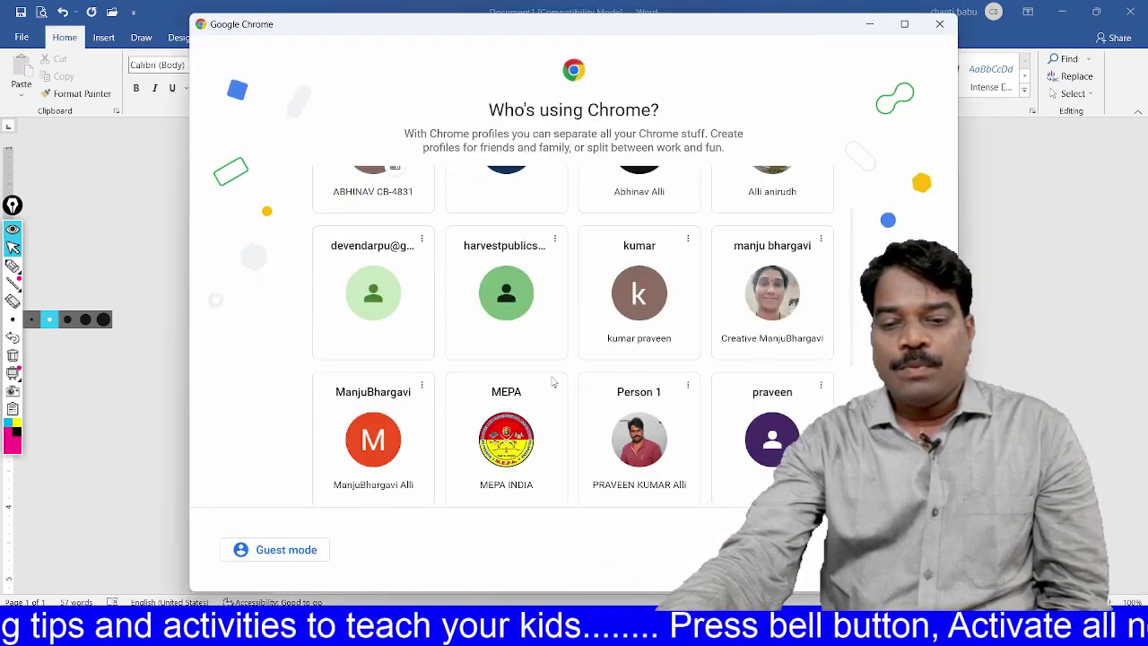
pyautogui.click(633, 436)
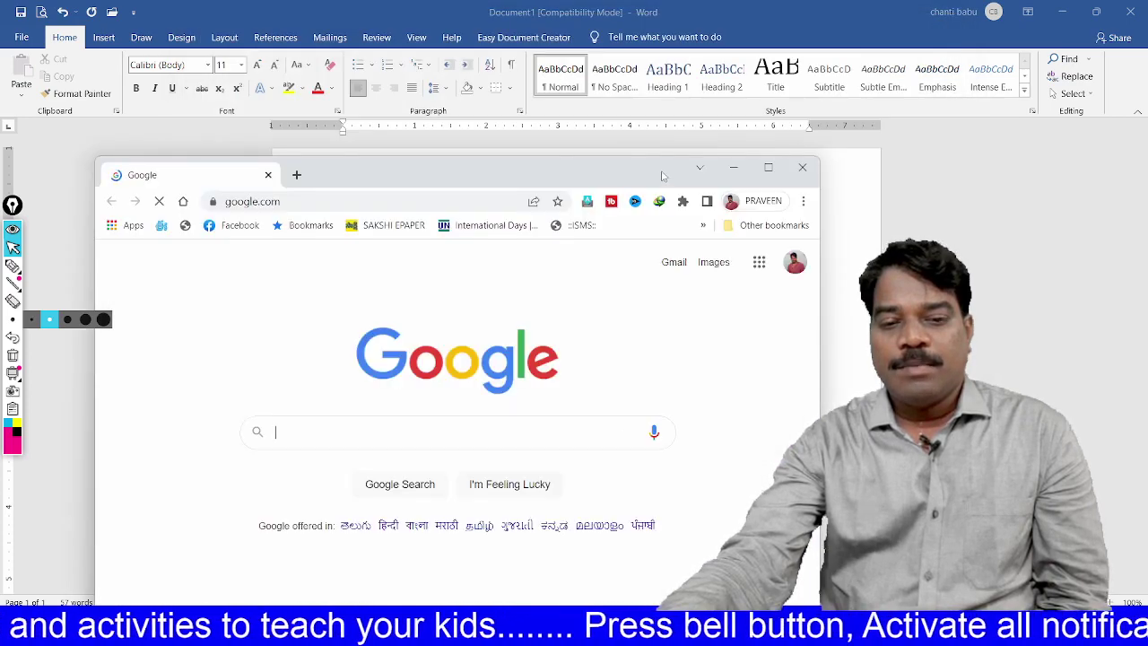
pyautogui.click(767, 167)
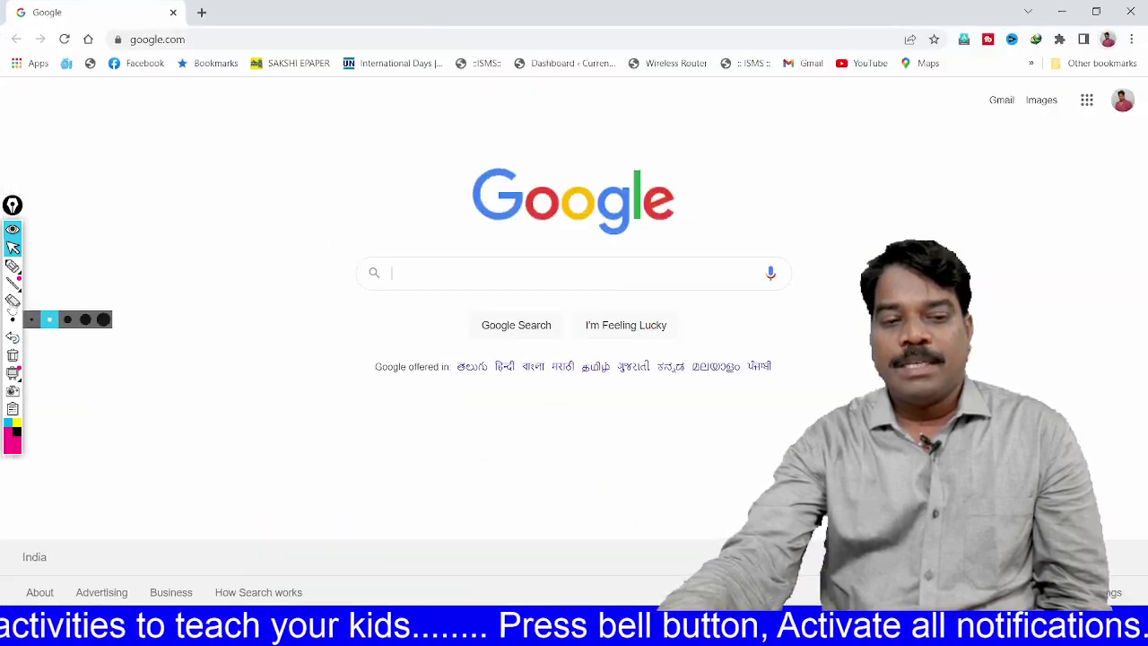
# Go to docs.google.com through the Google apps grid
pyautogui.moveTo(1093, 125)
pyautogui.mouseDown()
pyautogui.moveTo(1123, 92)
pyautogui.moveTo(1067, 136)
pyautogui.mouseUp()
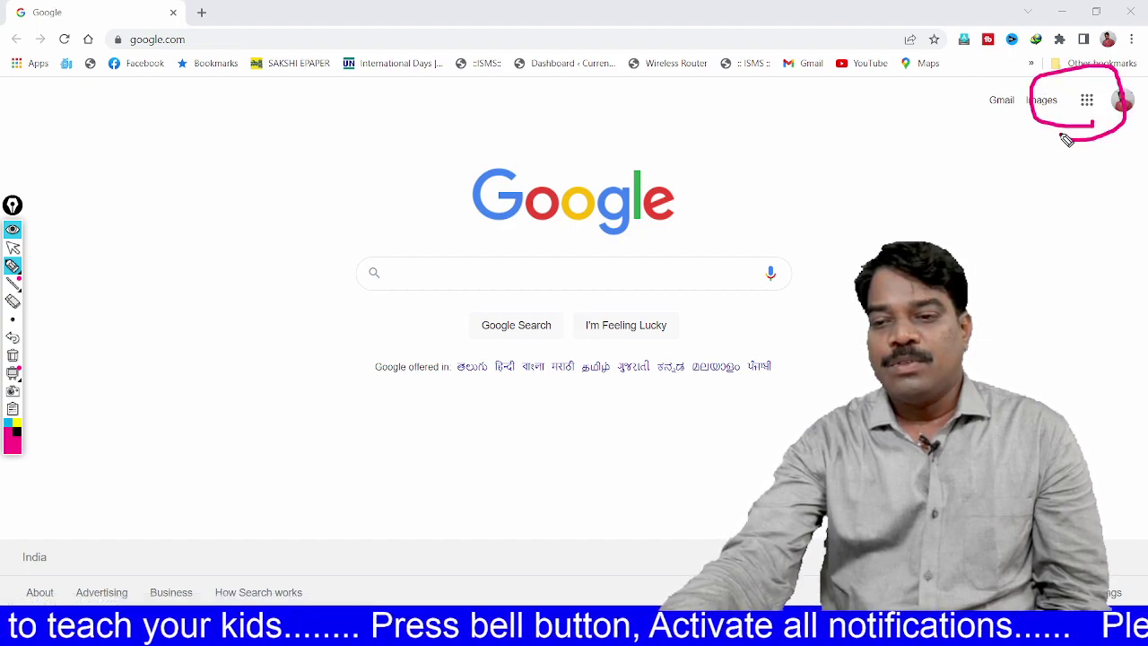
pyautogui.click(13, 356)
pyautogui.click(13, 246)
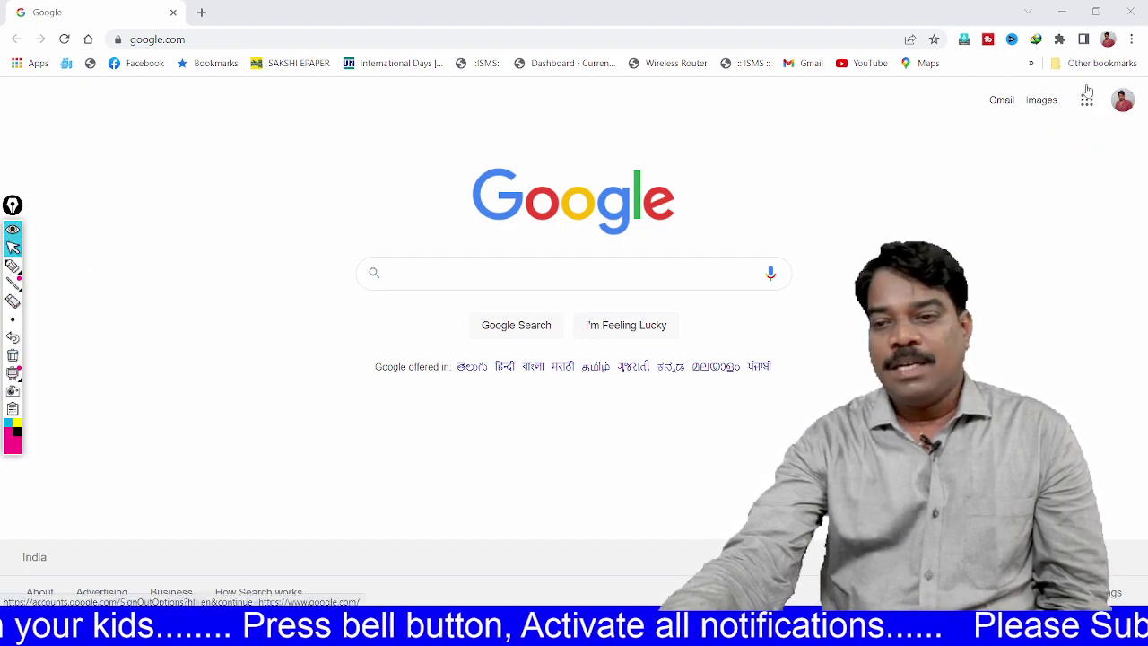
pyautogui.click(1087, 100)
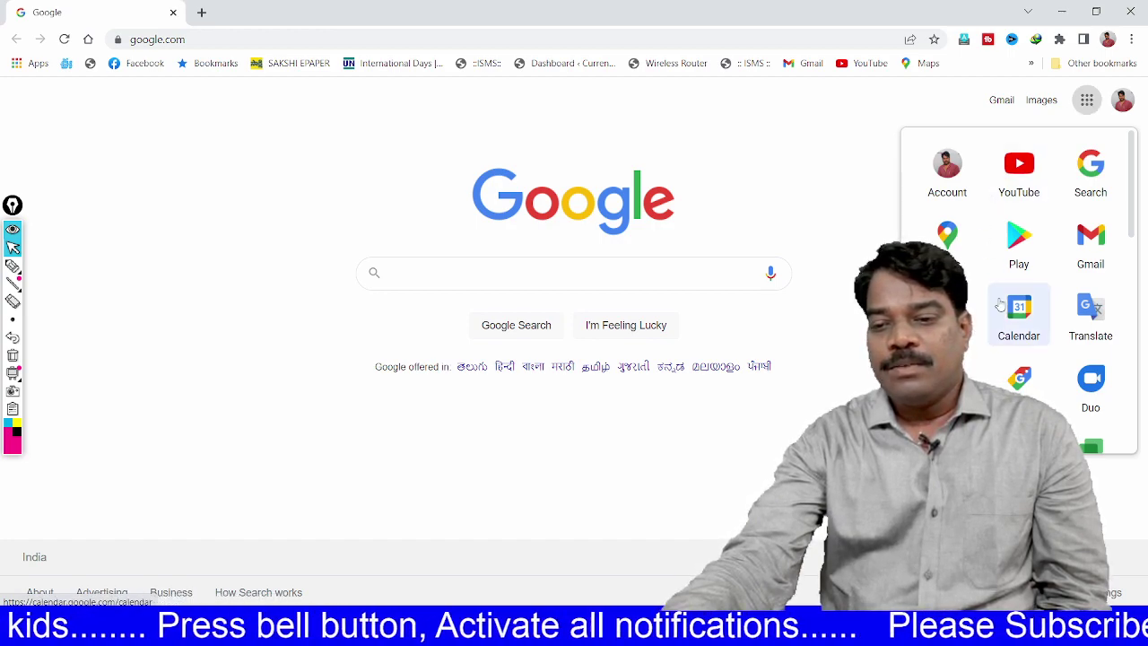
pyautogui.moveTo(1134, 167); pyautogui.dragTo(1128, 396)
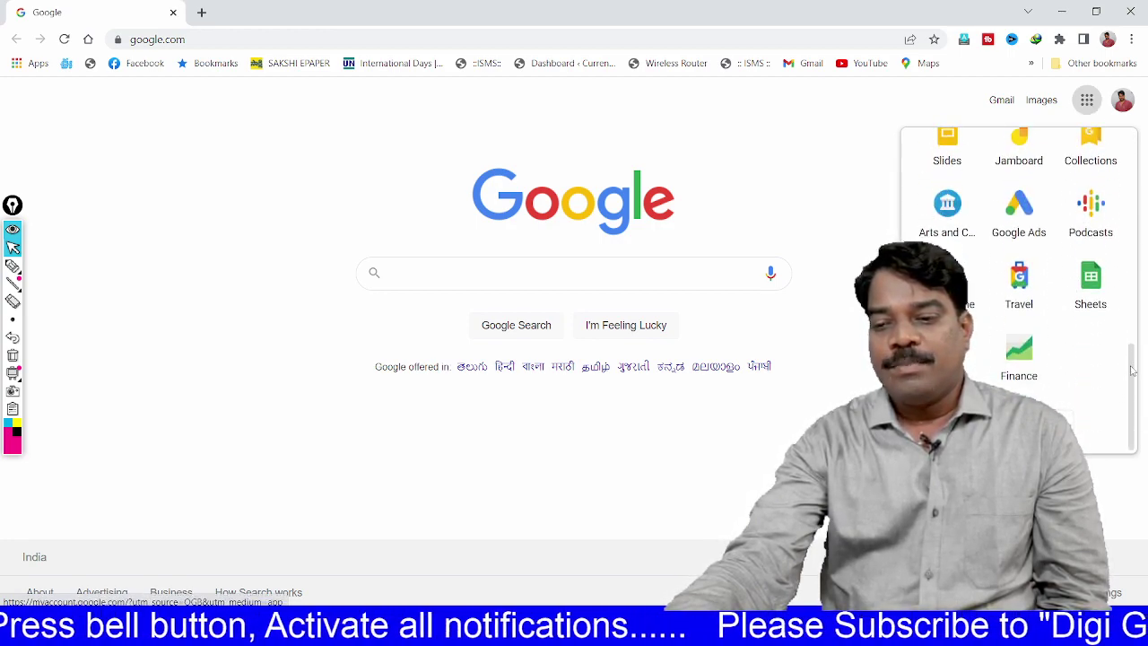
pyautogui.moveTo(1132, 370); pyautogui.dragTo(1132, 271)
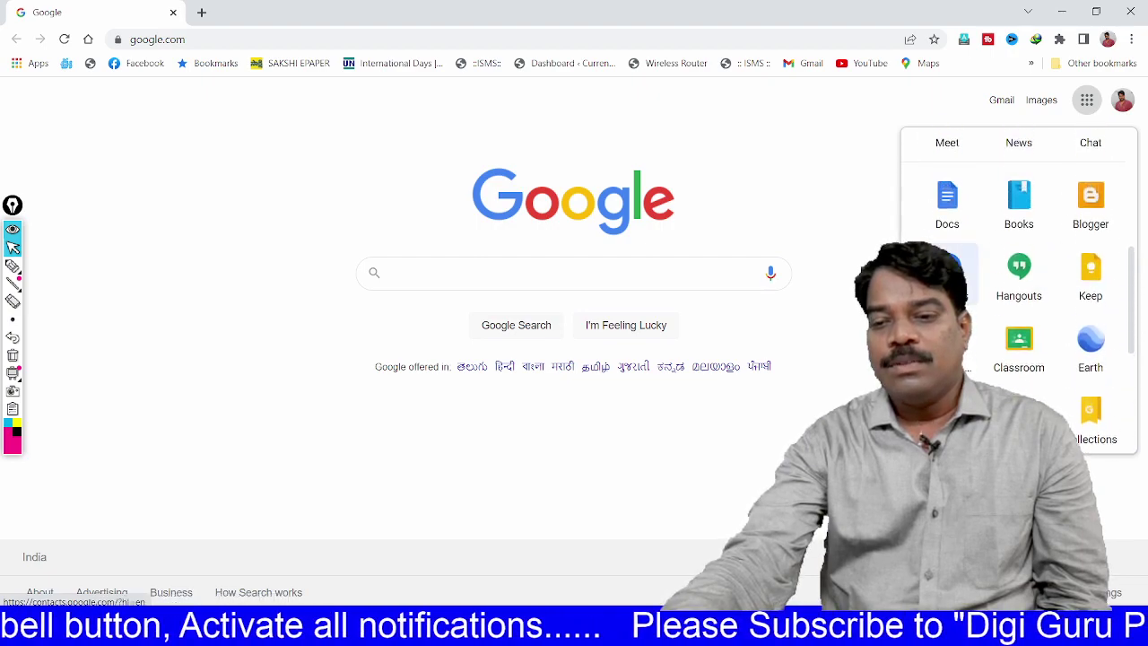
pyautogui.click(967, 208)
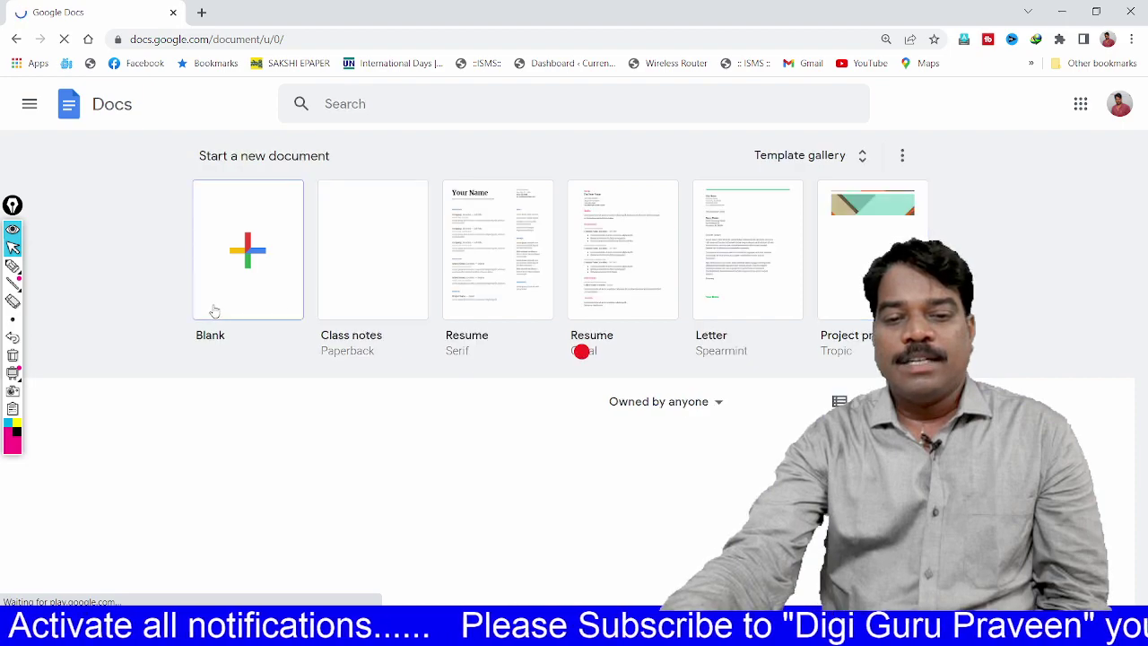
# Create a blank Google Doc and enable Tools > Voice typing in English (US)
pyautogui.click(248, 270)
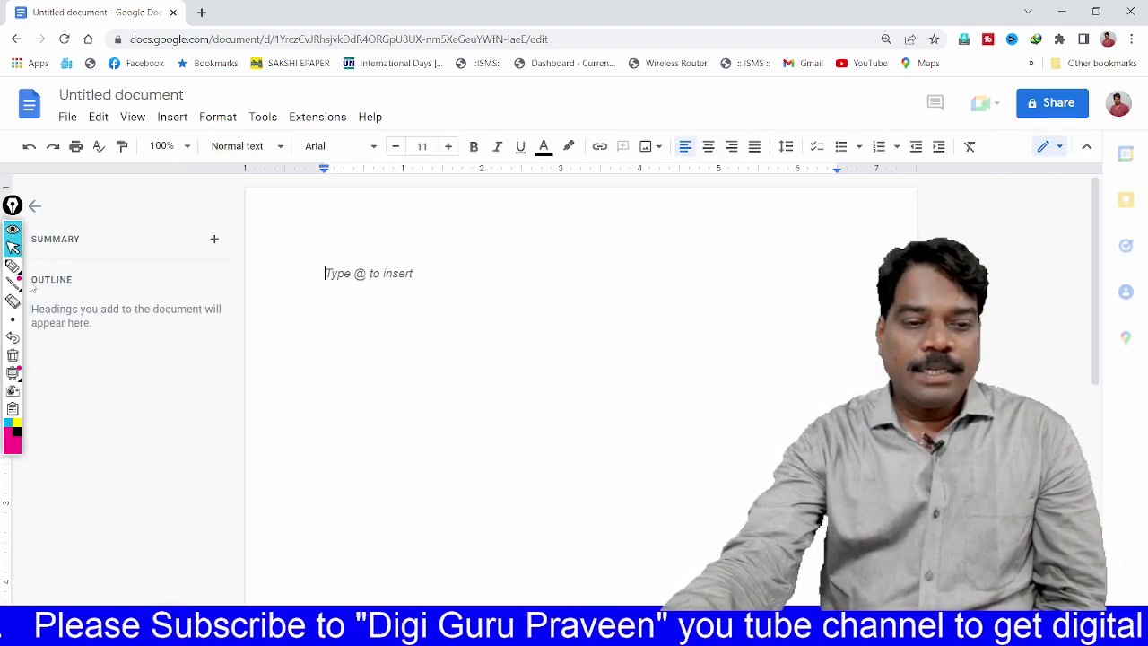
pyautogui.moveTo(309, 96); pyautogui.dragTo(263, 98)
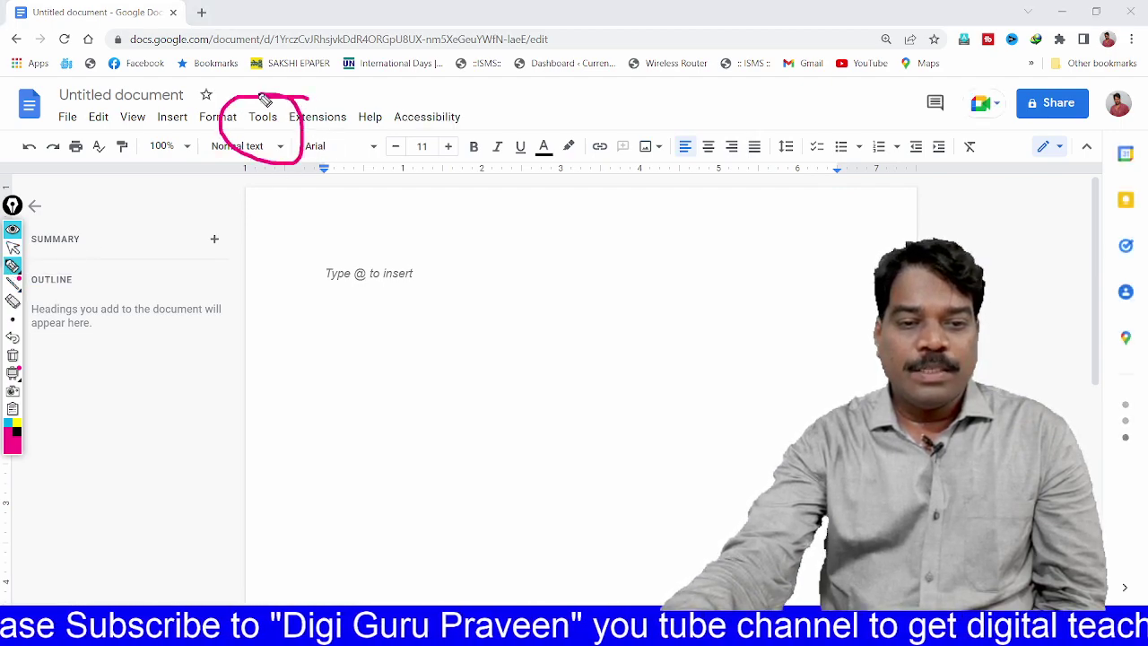
pyautogui.click(12, 355)
pyautogui.click(12, 248)
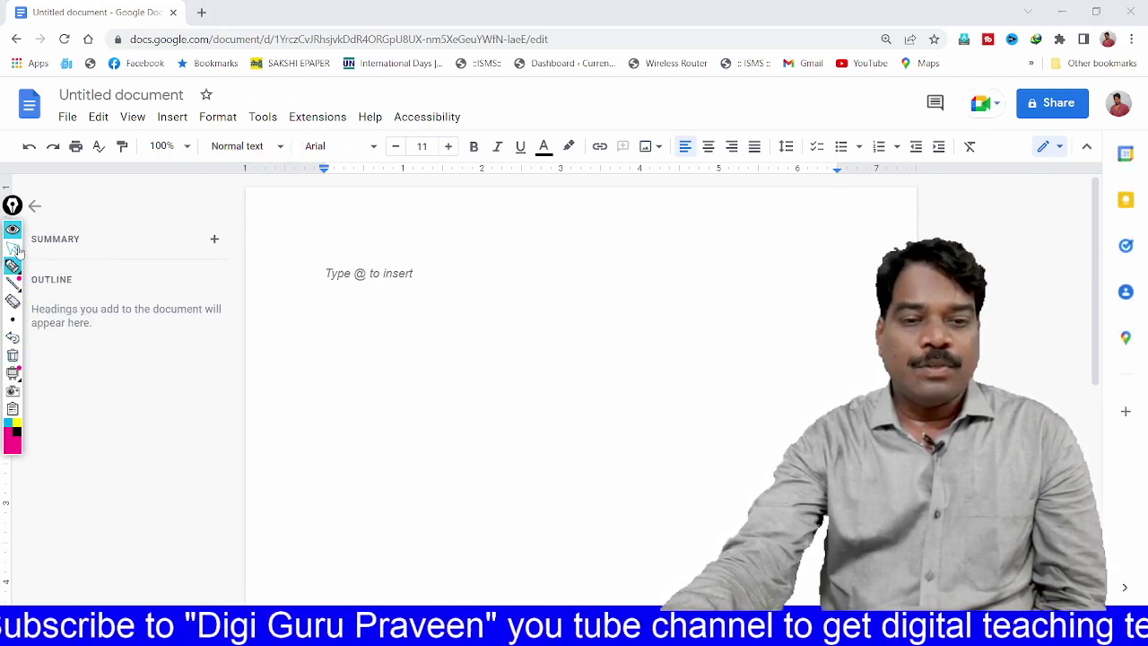
pyautogui.click(263, 117)
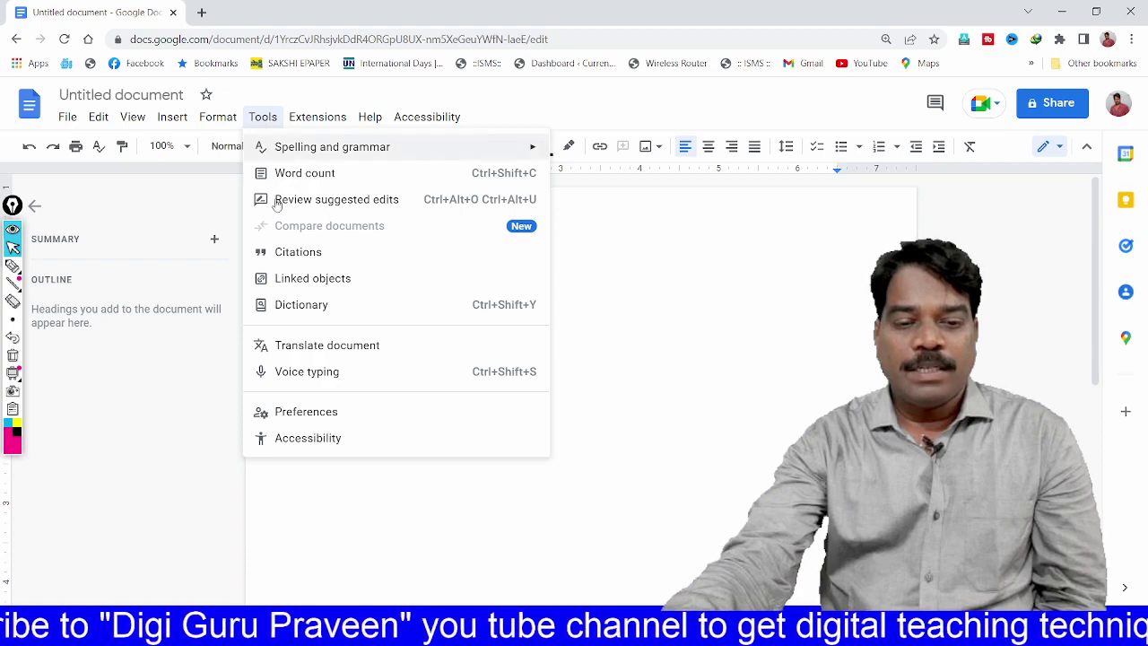
pyautogui.click(307, 373)
# Move the voice typing panel aside and circle its English language setting for viewers
pyautogui.moveTo(54, 226); pyautogui.dragTo(96, 202)
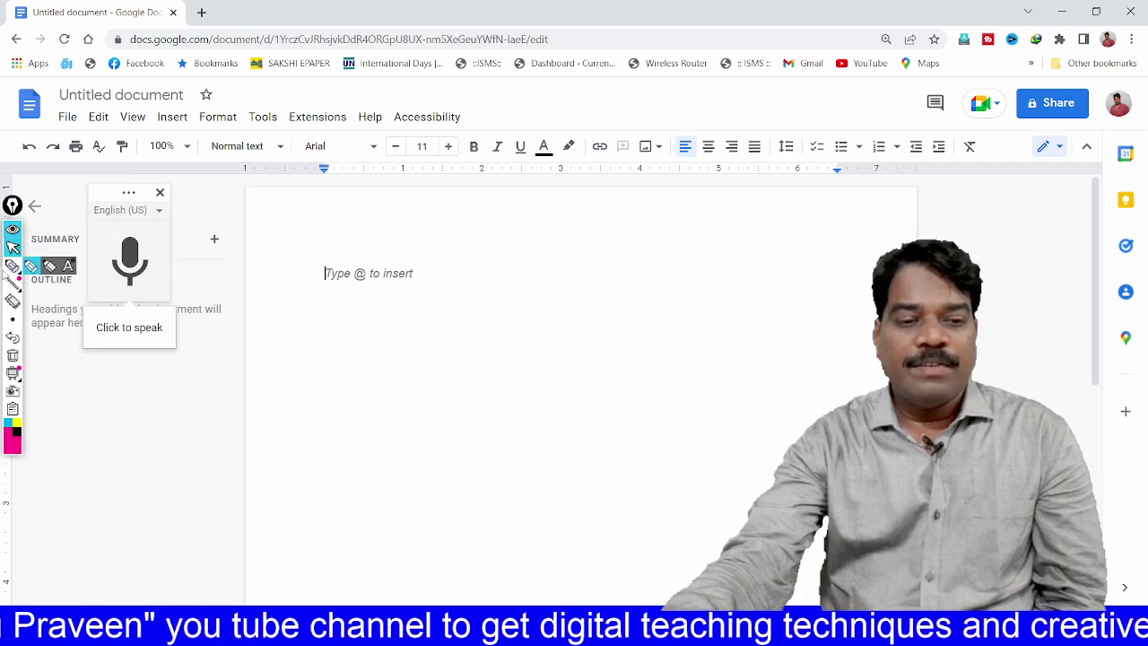
pyautogui.click(12, 269)
pyautogui.moveTo(107, 201); pyautogui.dragTo(163, 192)
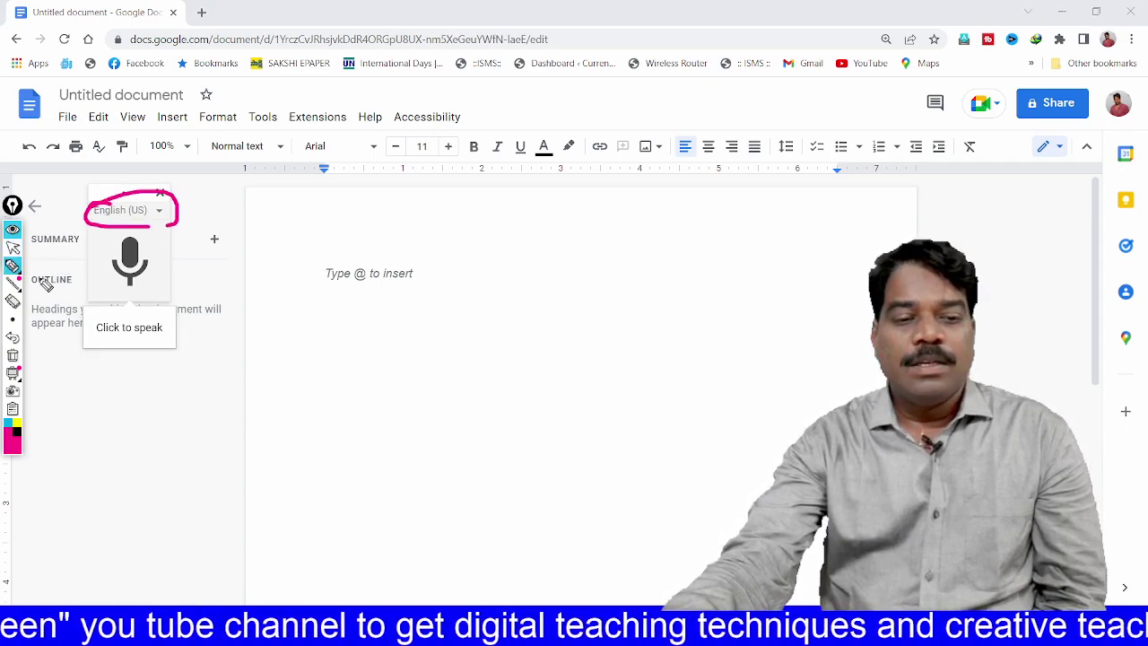
pyautogui.click(13, 355)
pyautogui.click(13, 248)
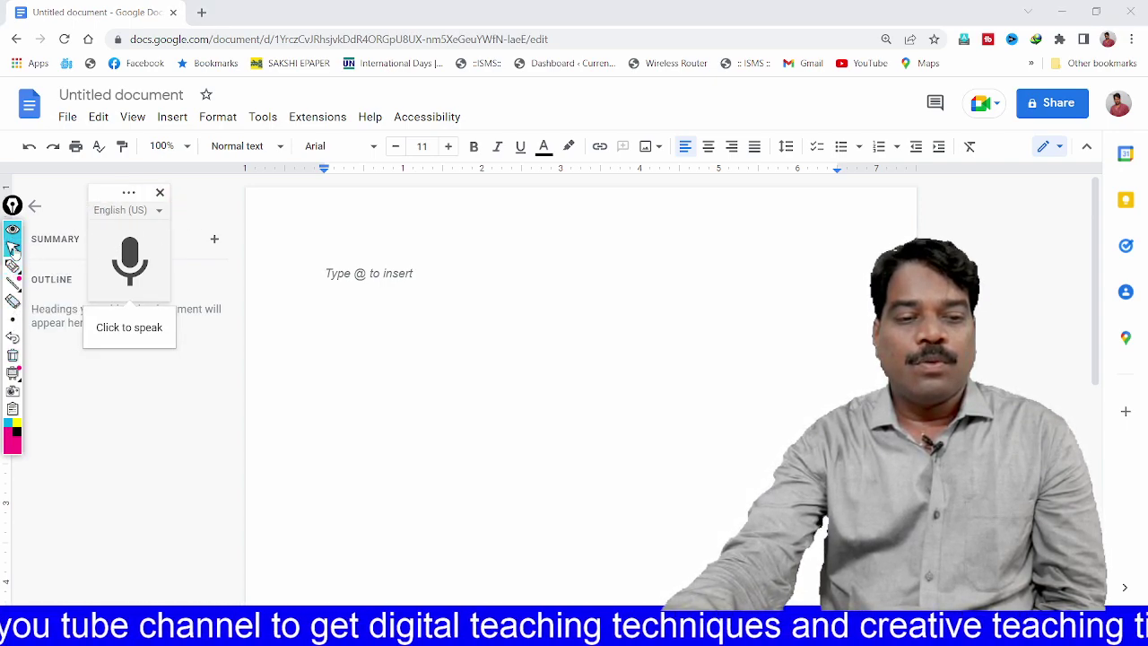
# Dictate 'So India is my country…' and, on a new line, the teaching-since-2000 sentence
pyautogui.click(126, 254)
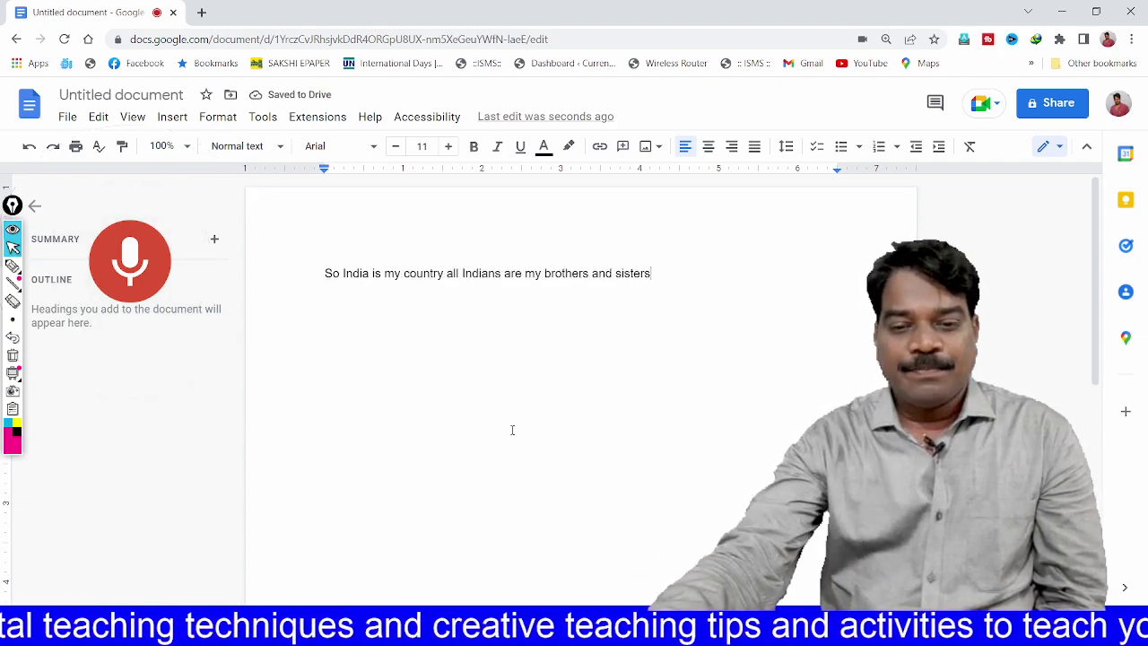
pyautogui.click(130, 278)
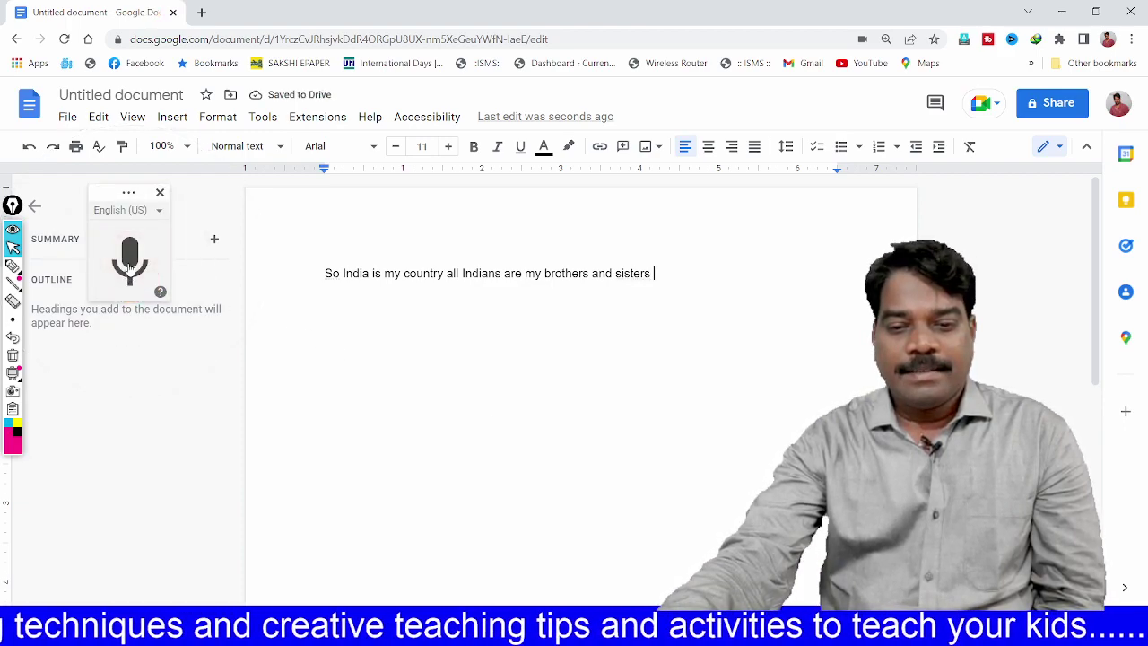
pyautogui.press('Return')
pyautogui.click(130, 269)
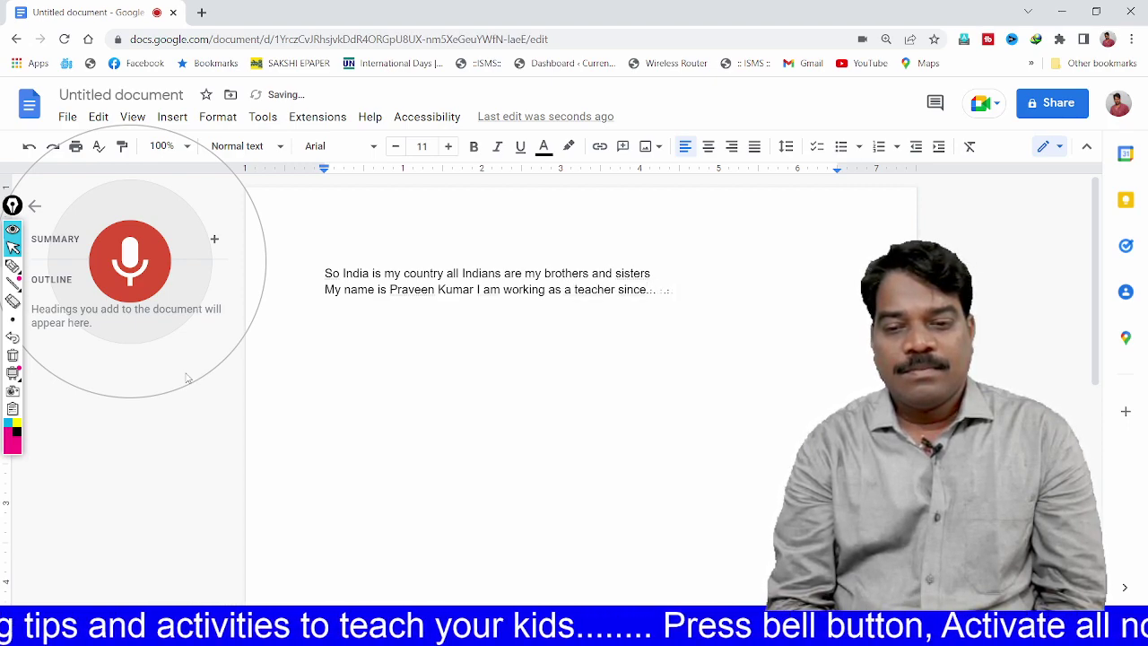
pyautogui.click(124, 236)
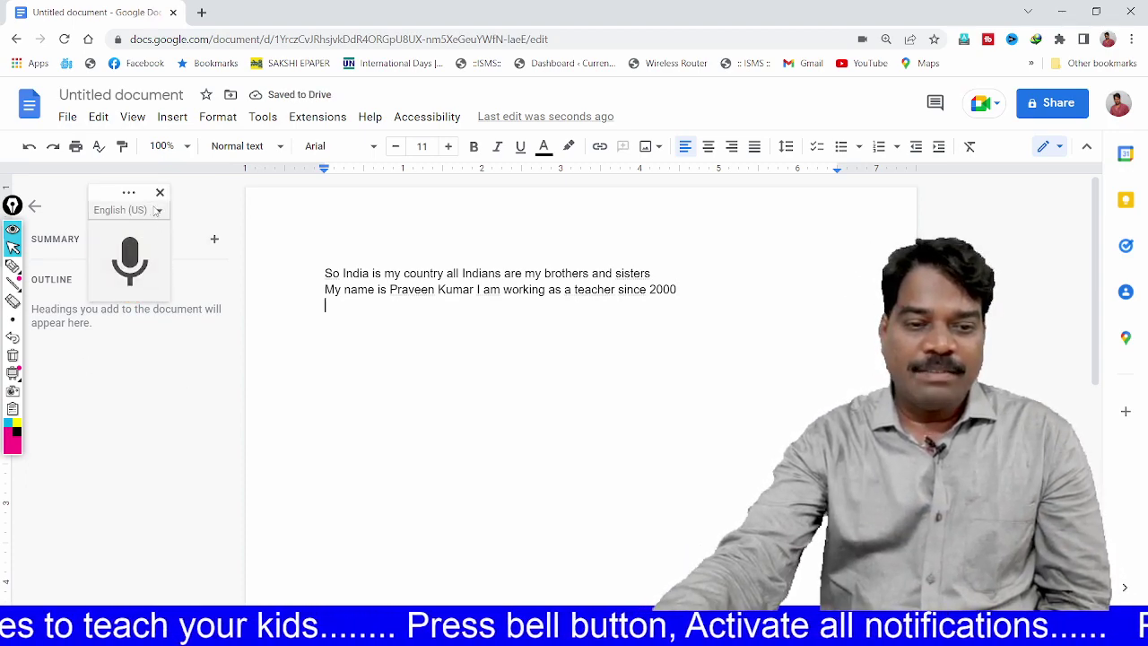
# Circle the voice typing language options on screen to point them out
pyautogui.click(12, 265)
pyautogui.moveTo(165, 193); pyautogui.dragTo(132, 189)
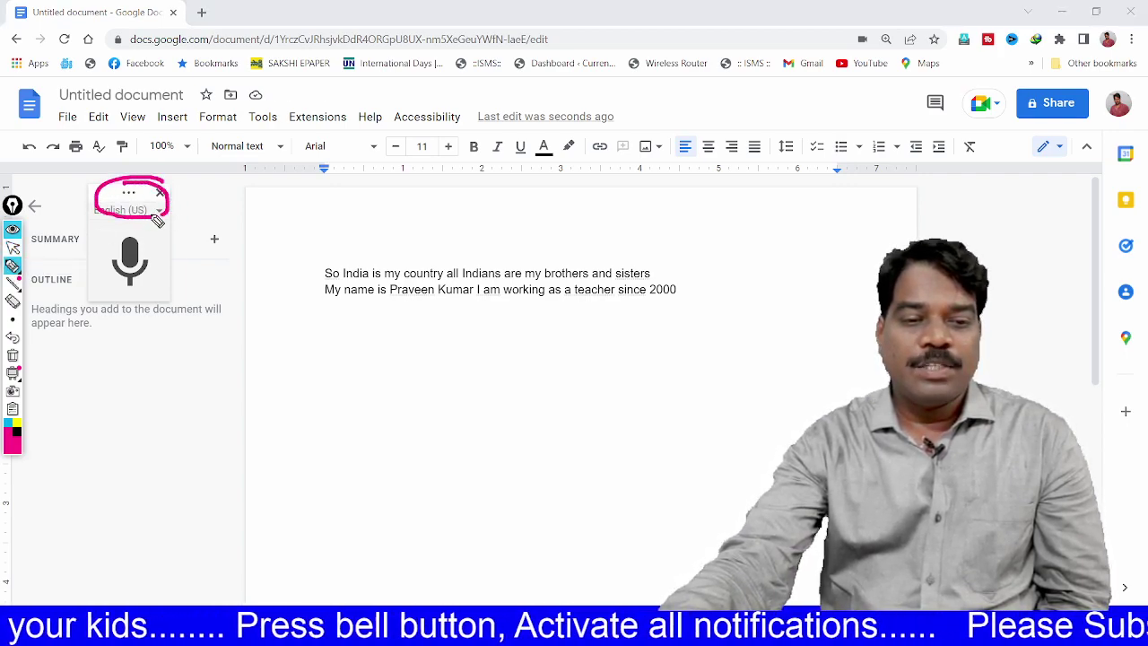
pyautogui.click(13, 355)
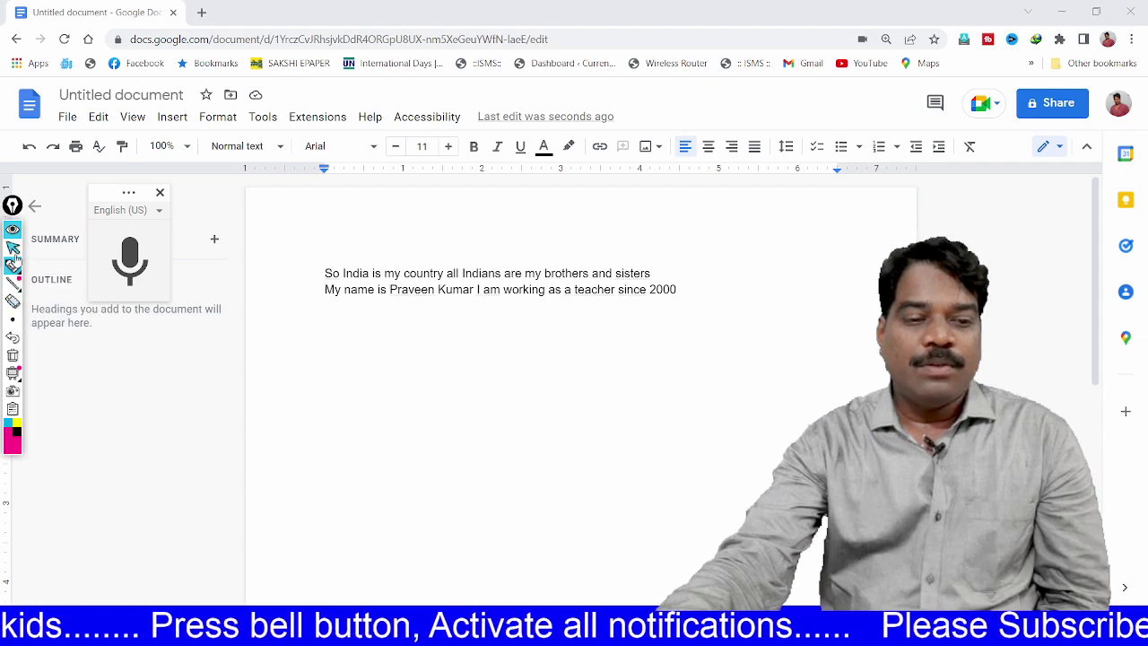
pyautogui.click(12, 249)
# Switch the voice typing language to Telugu (తెలుగు)
pyautogui.click(159, 210)
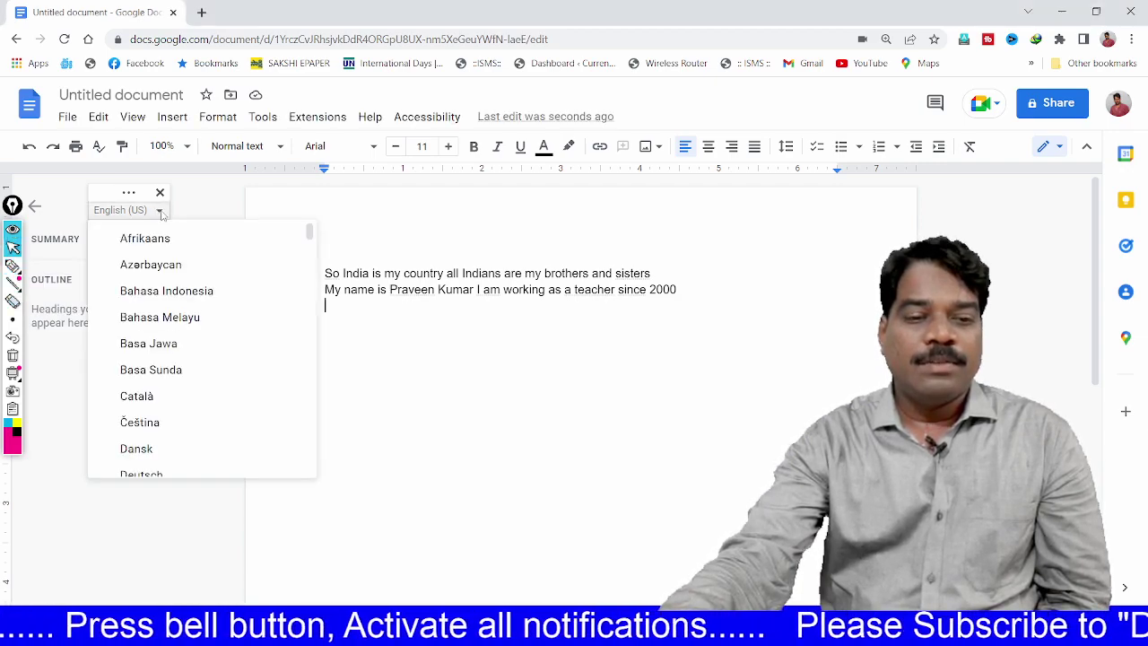
pyautogui.scroll(-5, 146, 341)
pyautogui.scroll(-2, 148, 341)
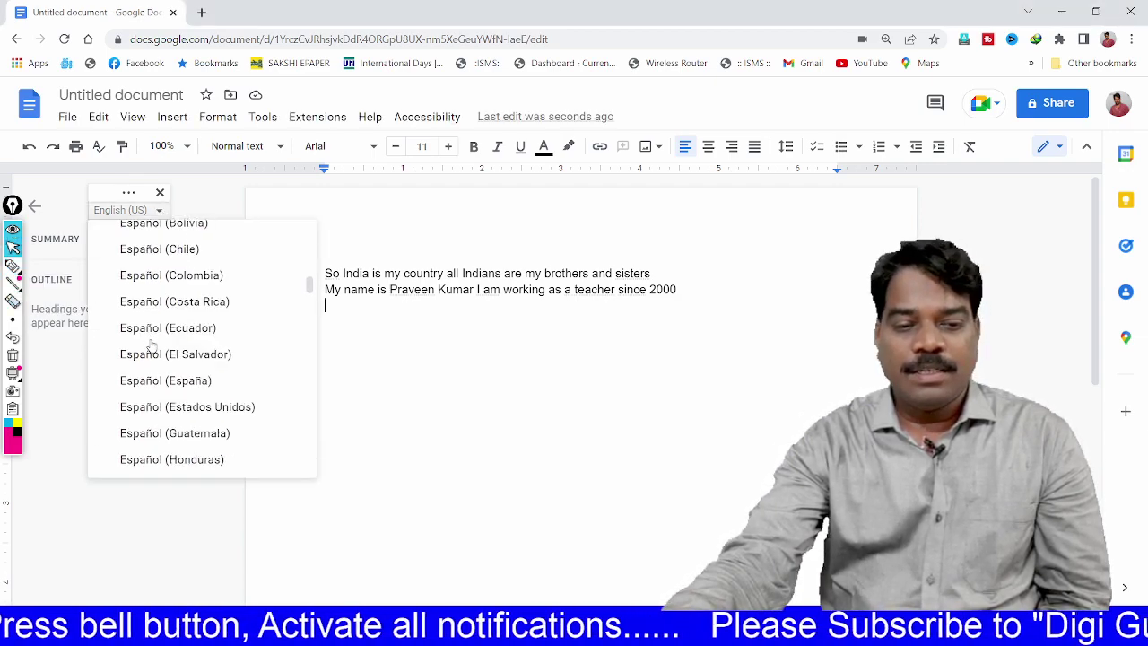
pyautogui.scroll(-4, 153, 346)
pyautogui.scroll(-3, 153, 345)
pyautogui.scroll(-3, 153, 345)
pyautogui.scroll(-3, 150, 345)
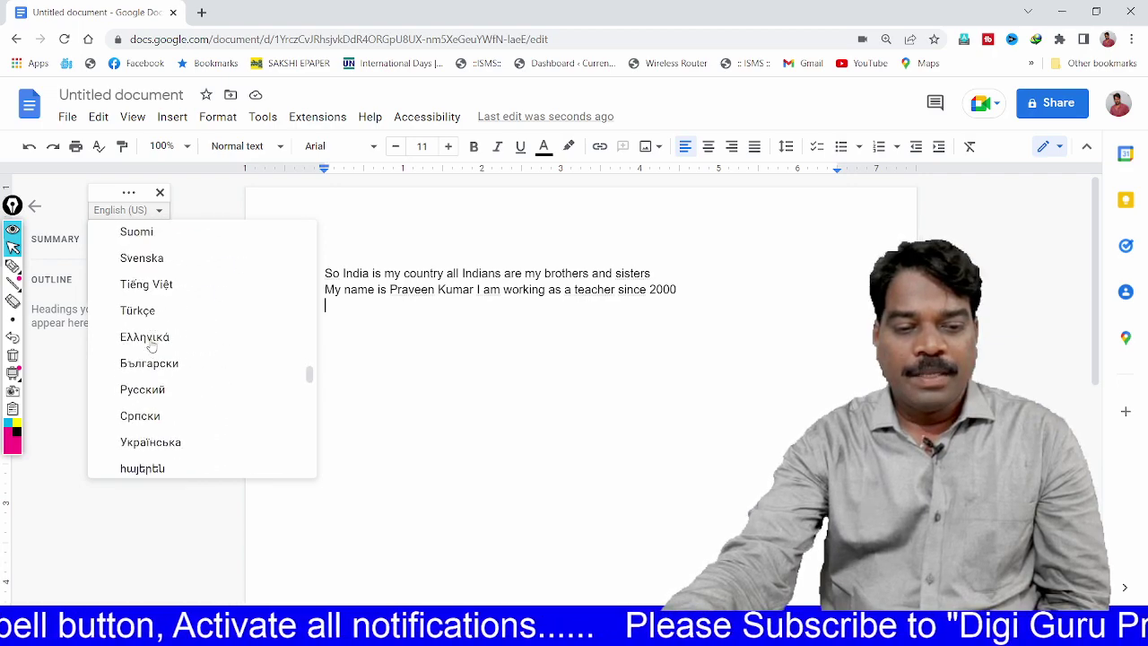
pyautogui.scroll(-3, 153, 345)
pyautogui.scroll(-3, 153, 345)
pyautogui.scroll(-3, 152, 346)
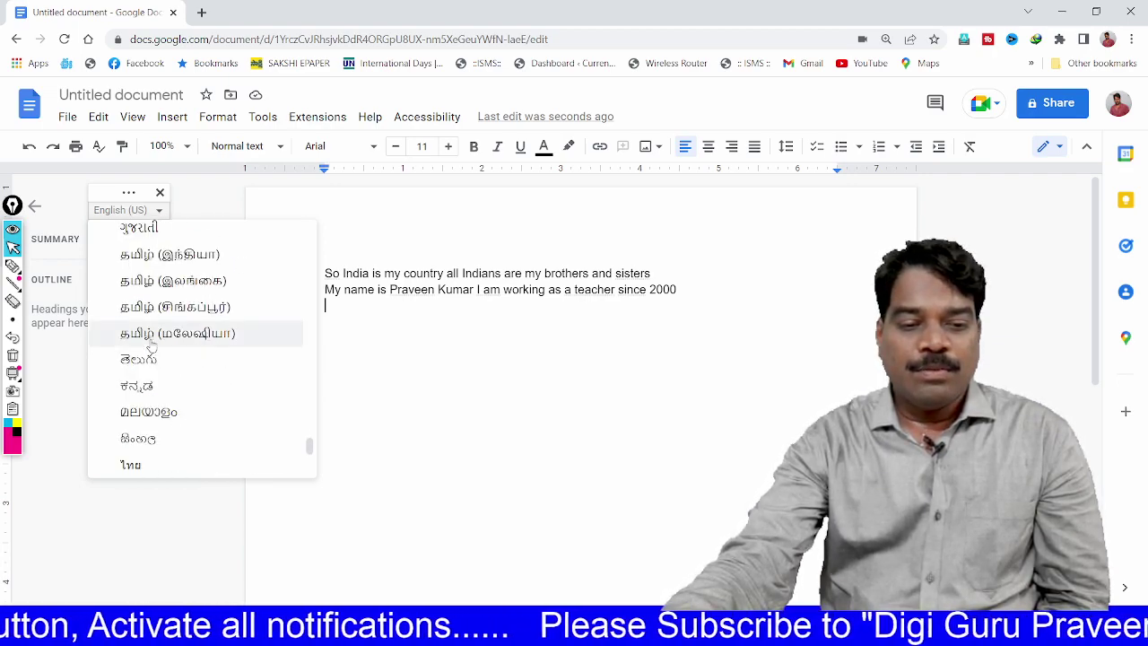
pyautogui.click(159, 359)
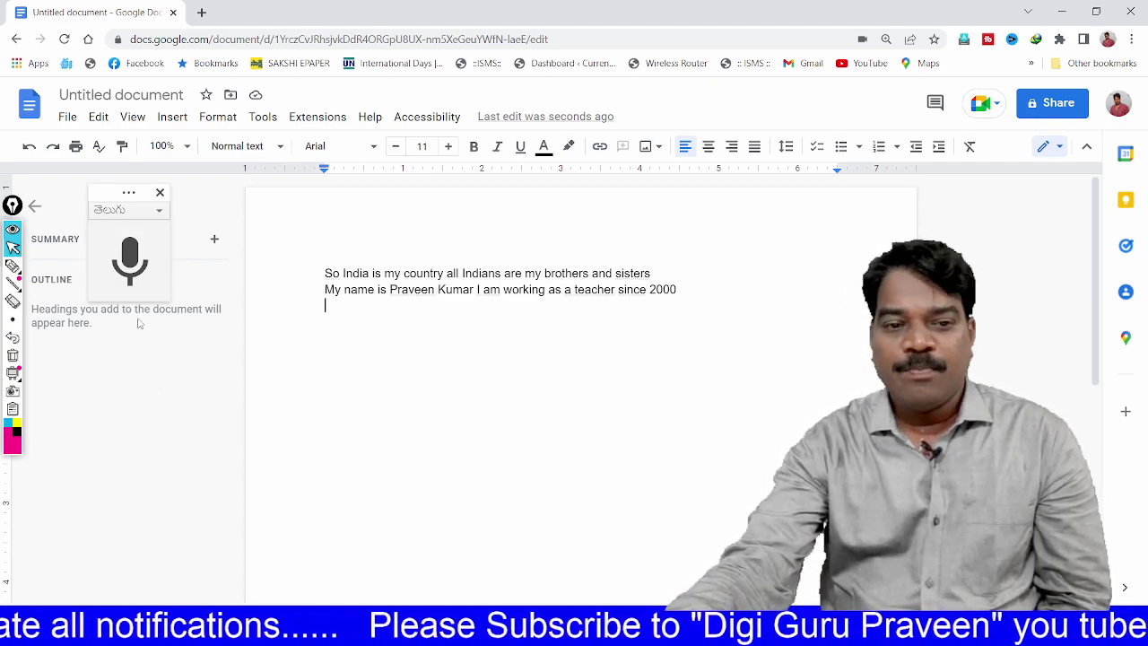
# Dictate a Telugu passage below the English lines and start a new line
pyautogui.click(130, 260)
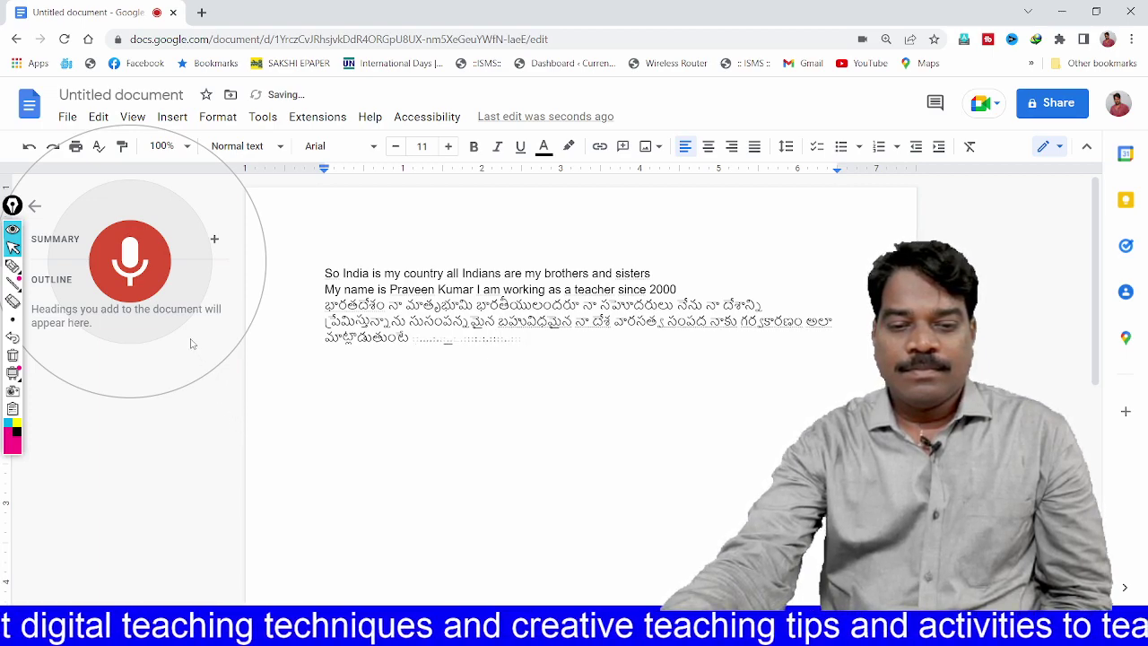
pyautogui.click(127, 261)
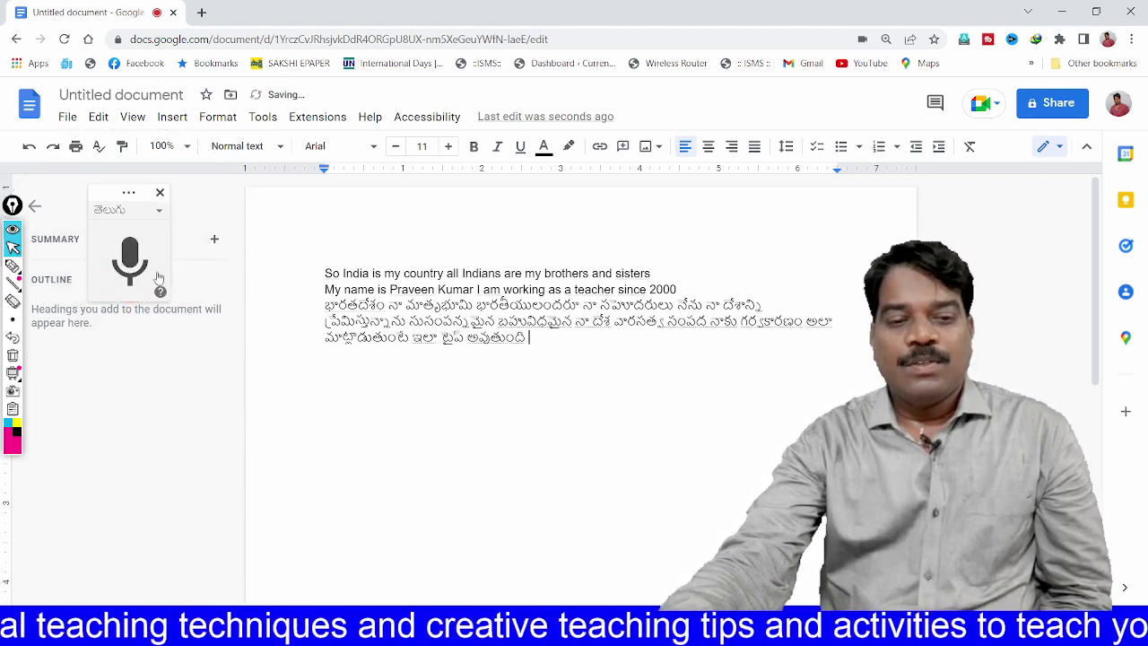
pyautogui.press('Return')
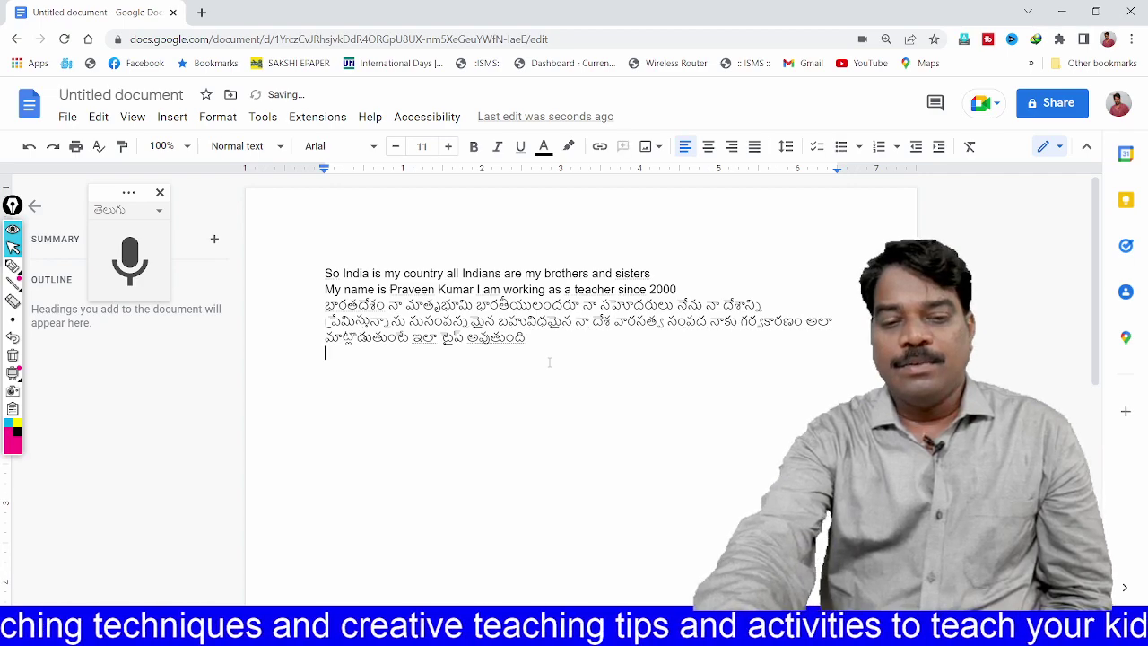
# Switch voice typing to Hindi (हिन्दी) and clear stray characters after the Telugu text
pyautogui.click(135, 210)
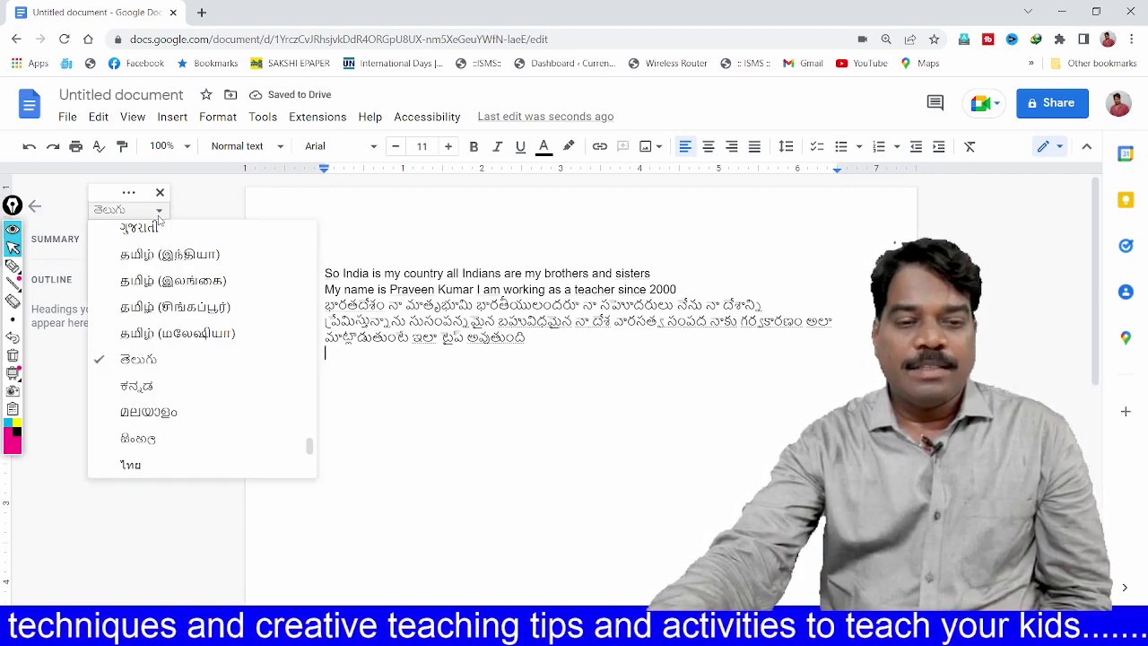
pyautogui.scroll(3, 159, 381)
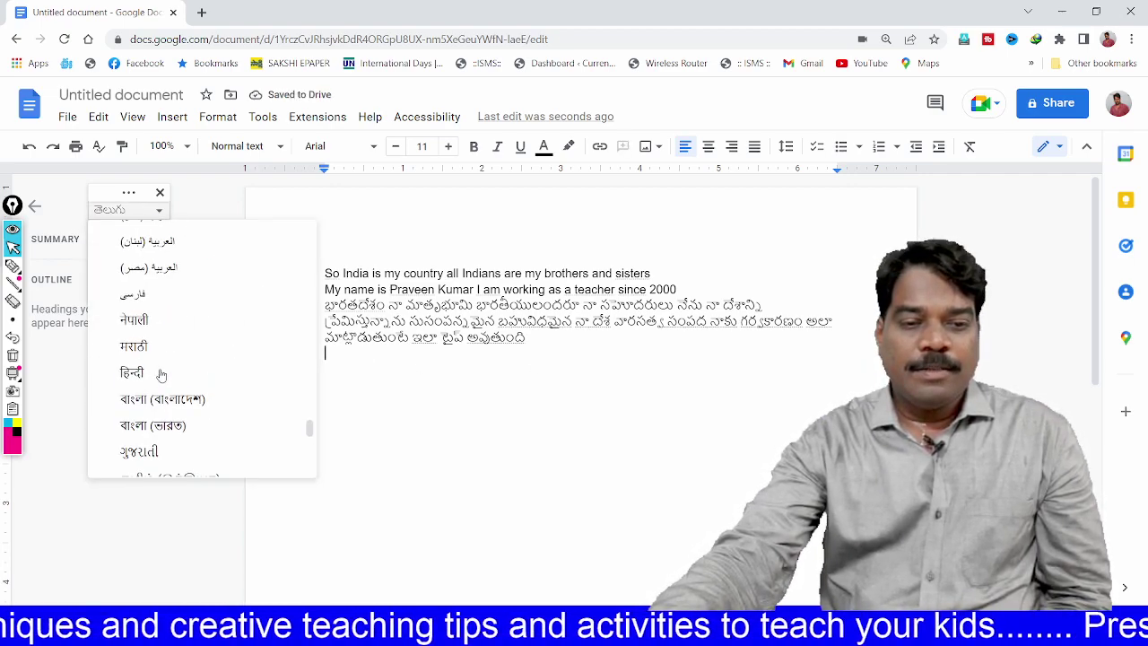
pyautogui.click(148, 374)
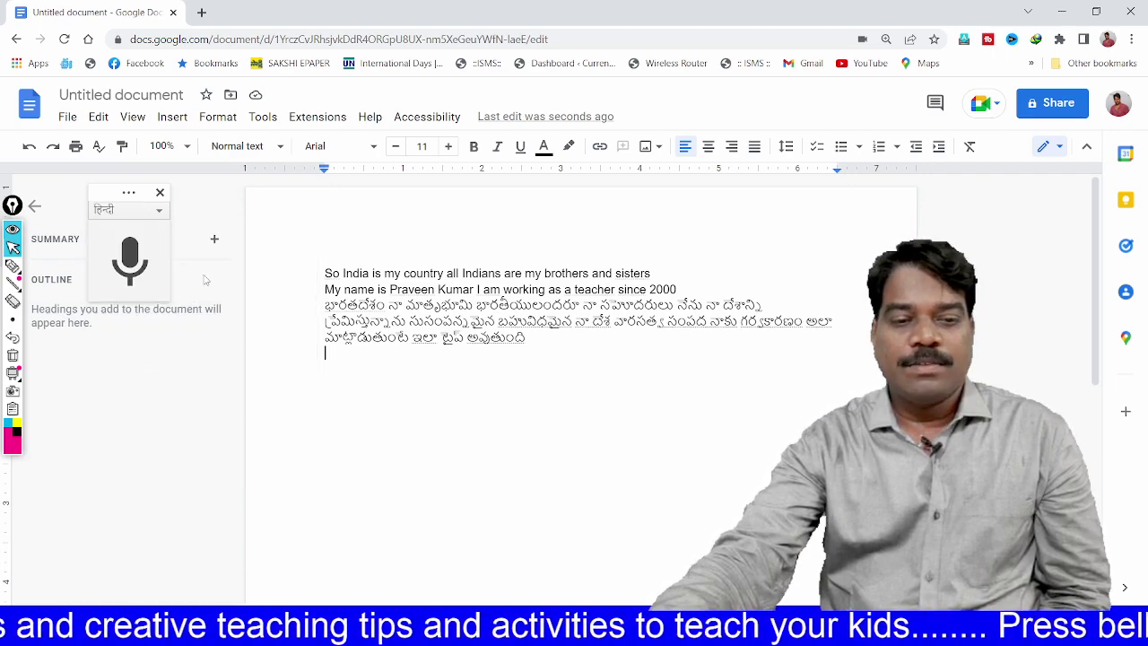
pyautogui.click(131, 258)
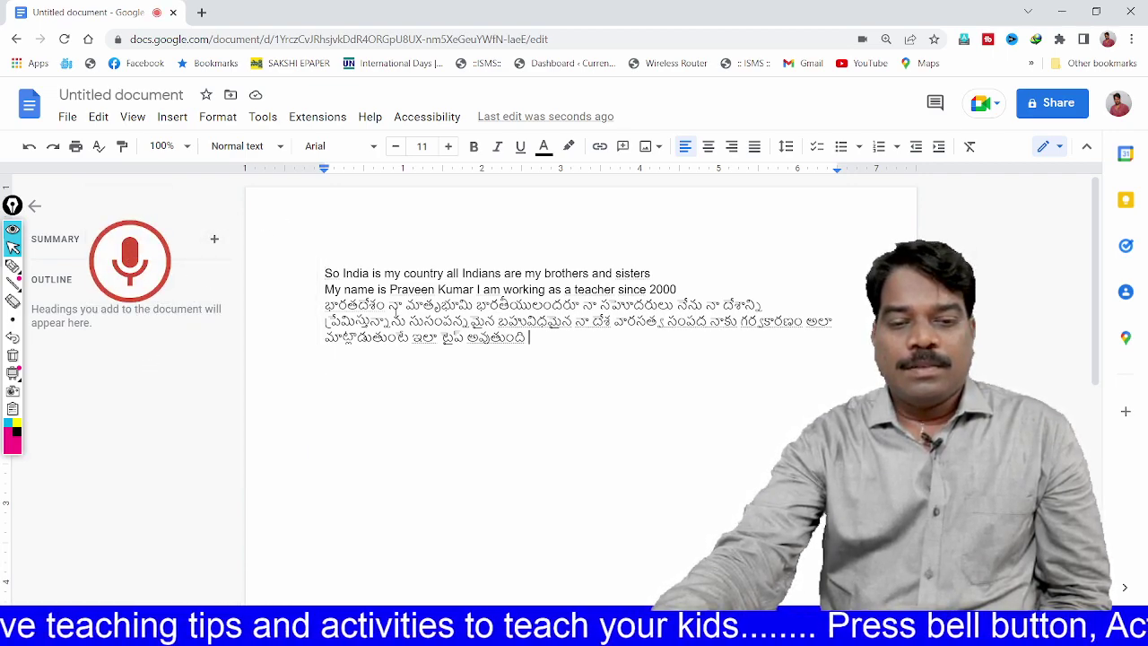
pyautogui.click(583, 342)
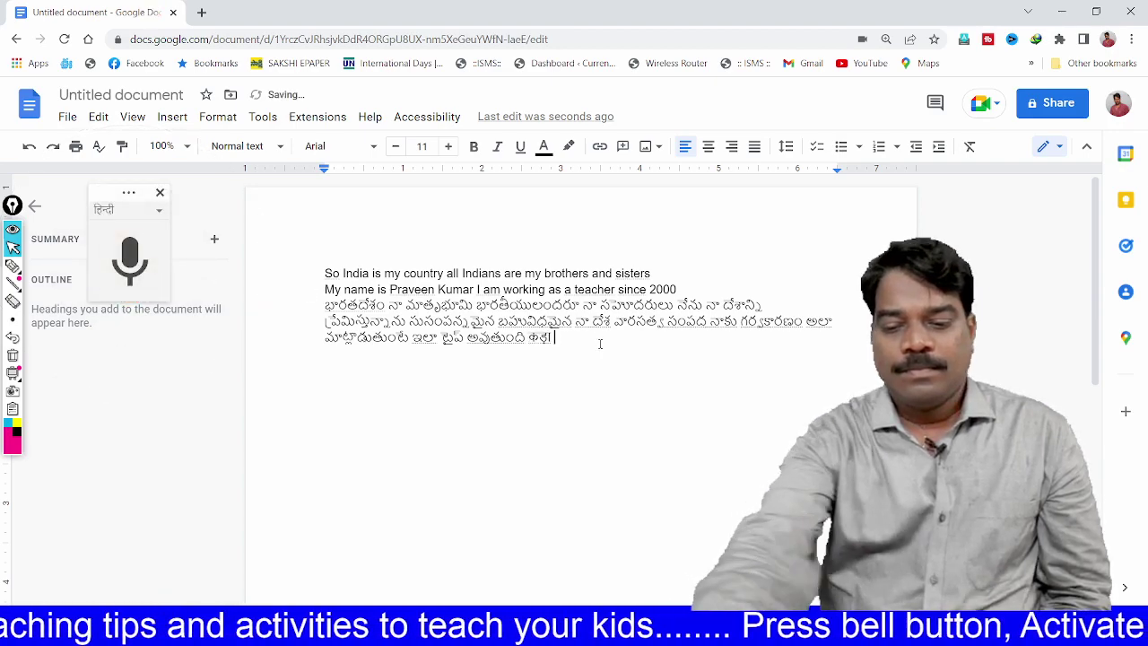
pyautogui.press('BackSpace')
pyautogui.press('BackSpace')
pyautogui.press('BackSpace')
pyautogui.press('Return')
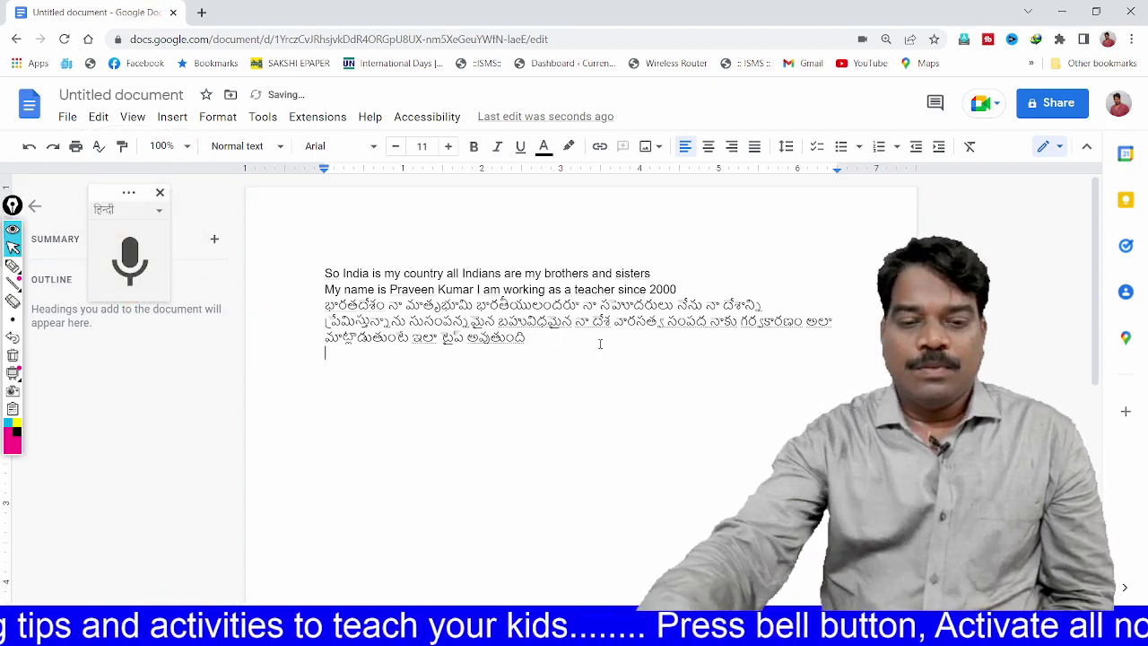
# Dictate six Hindi lines, 'मेरा भारत महान है' through 'हम आपके हैं कौन', one per line
pyautogui.hotkey('ctrl', 'shift', 's')
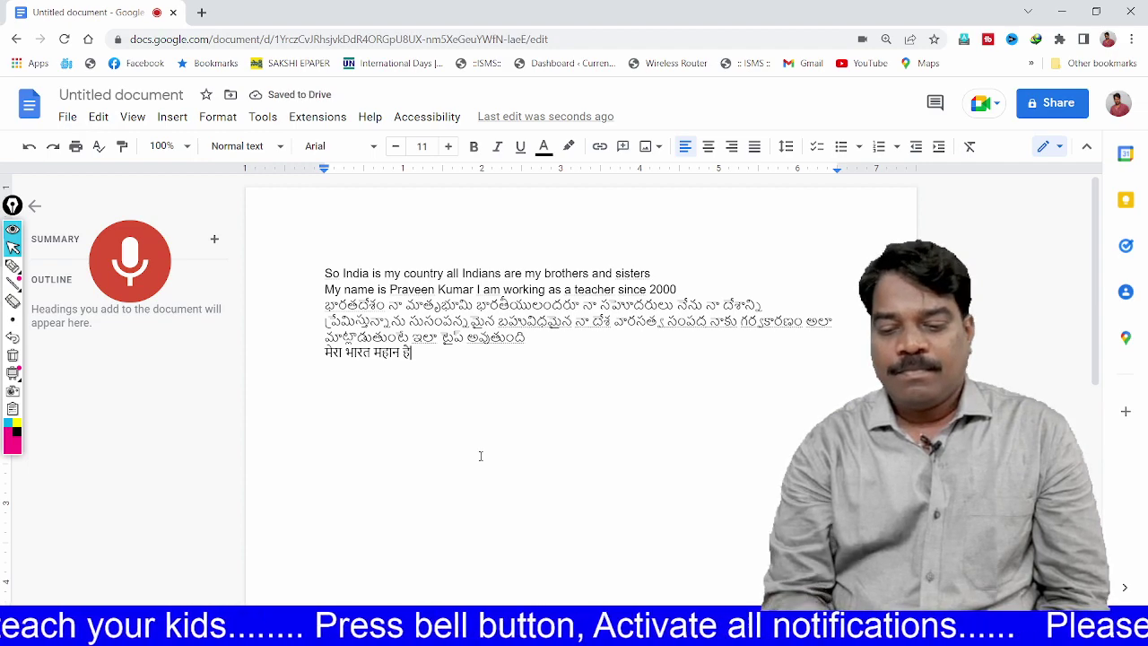
pyautogui.press('Return')
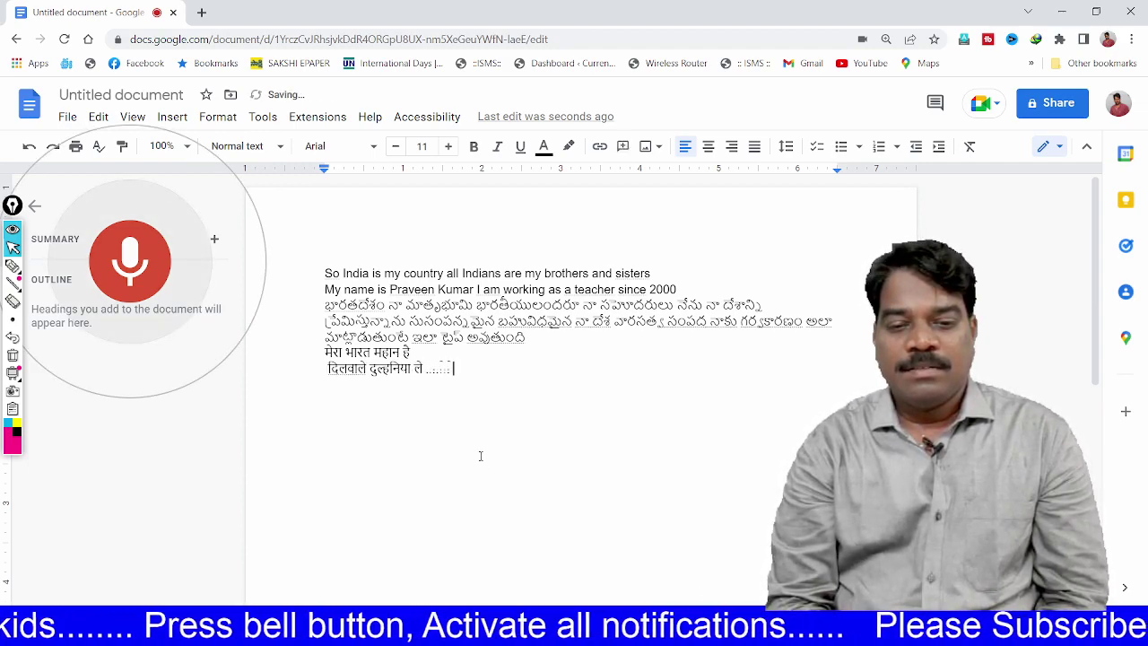
pyautogui.press('Return')
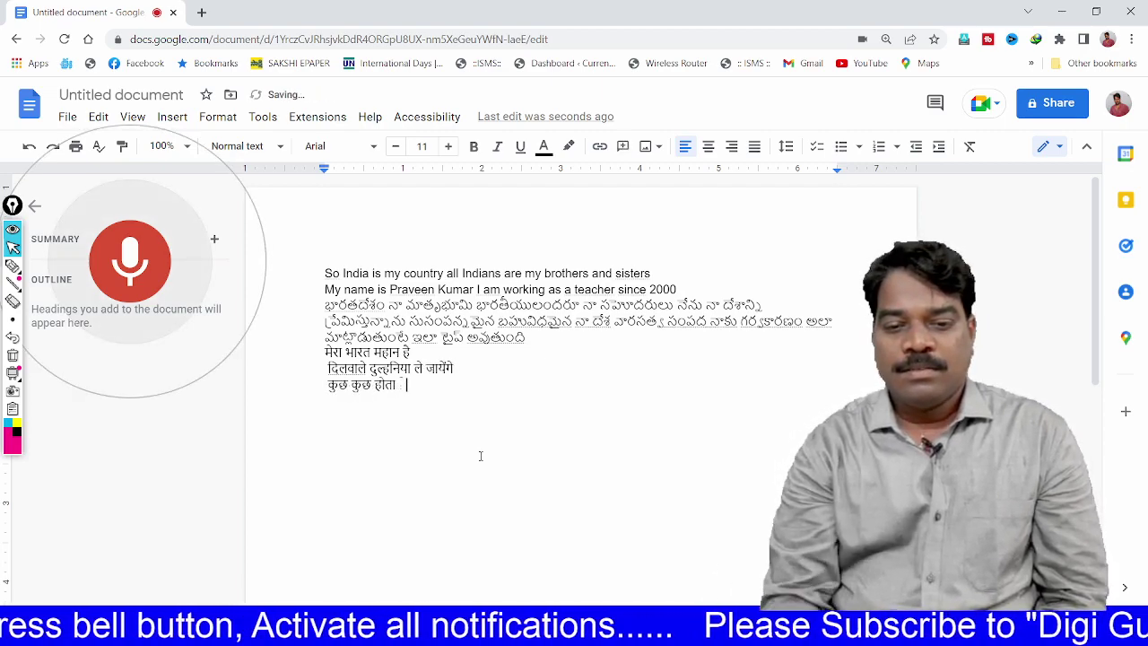
pyautogui.press('Return')
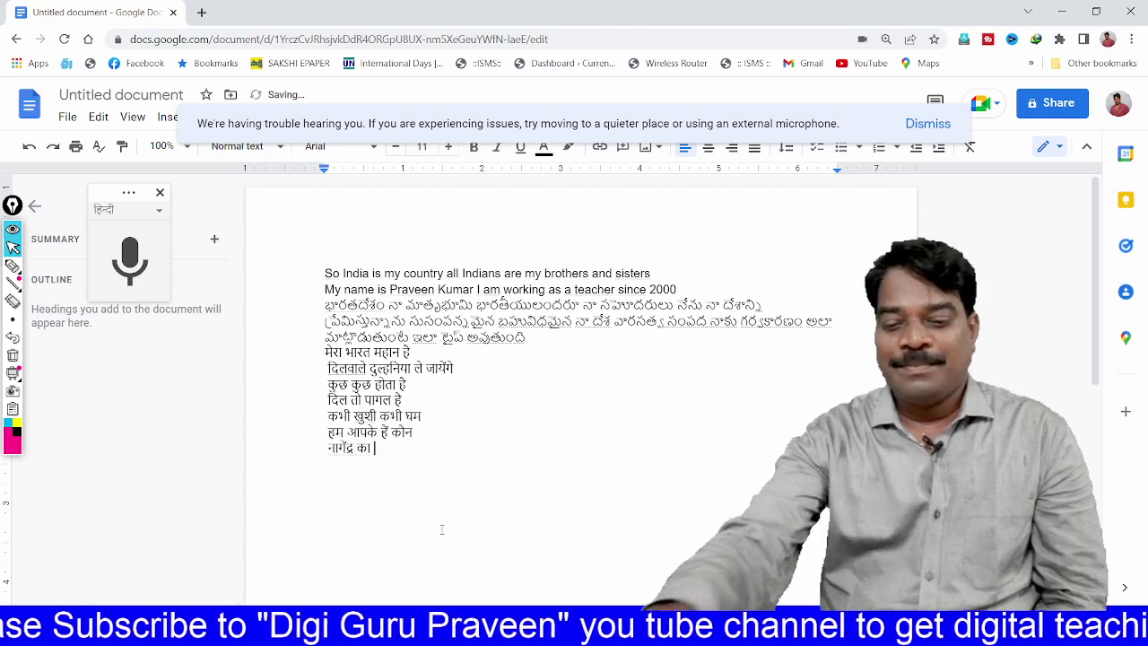
pyautogui.press('BackSpace')
pyautogui.press('BackSpace')
pyautogui.press('BackSpace')
pyautogui.press('BackSpace')
pyautogui.press('BackSpace')
pyautogui.press('BackSpace')
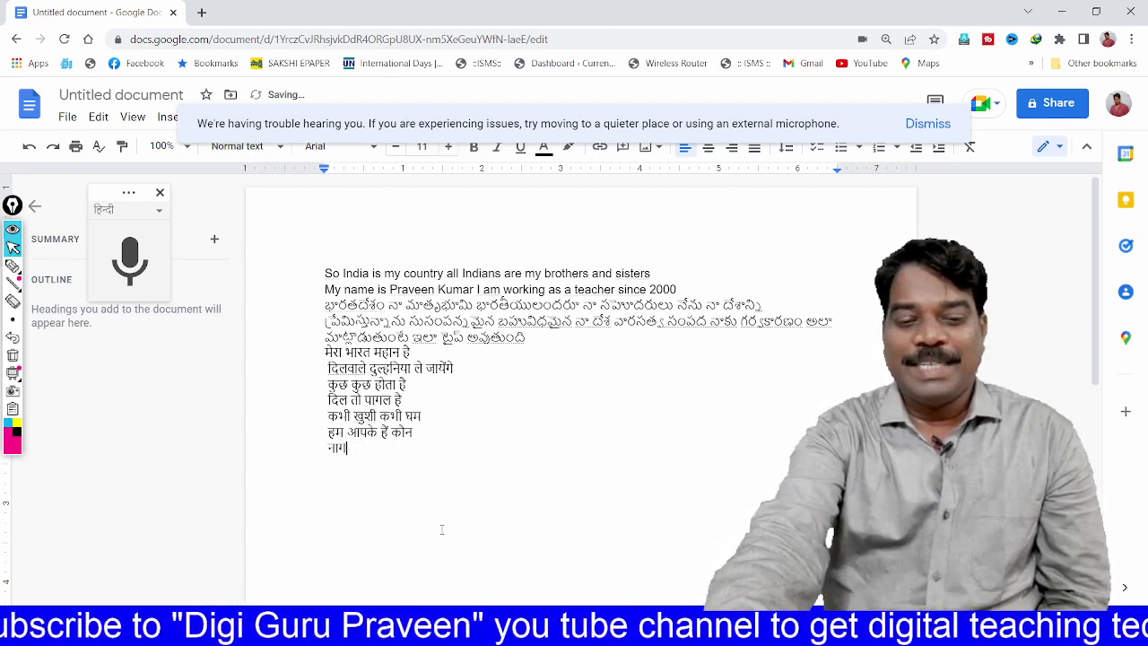
pyautogui.press('BackSpace')
pyautogui.press('BackSpace')
pyautogui.press('BackSpace')
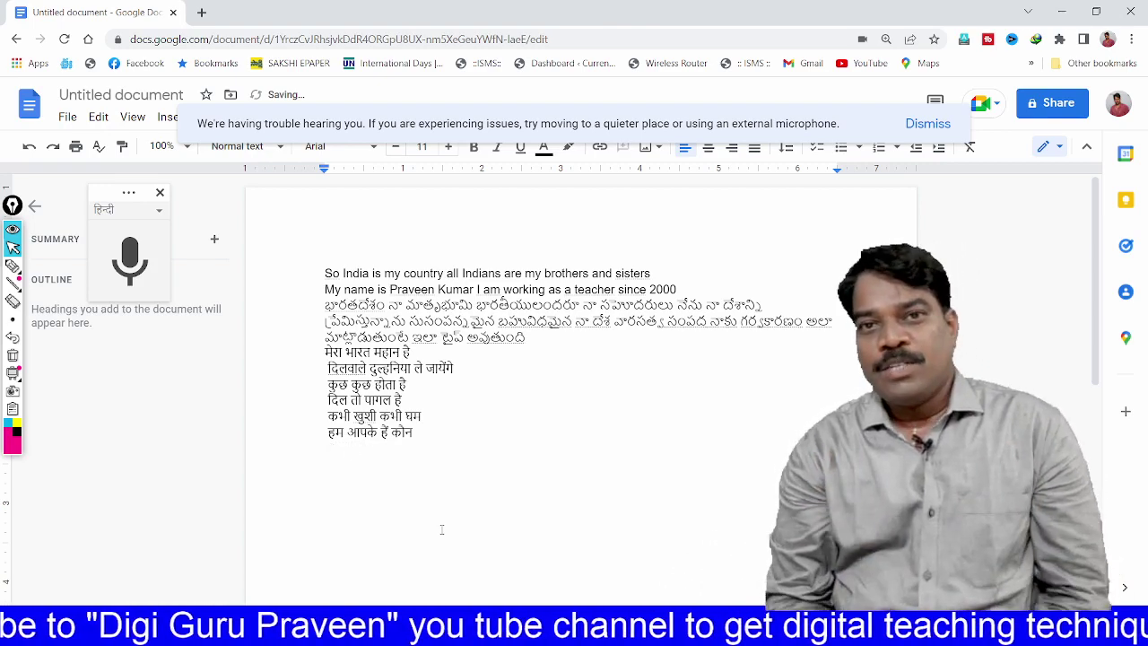